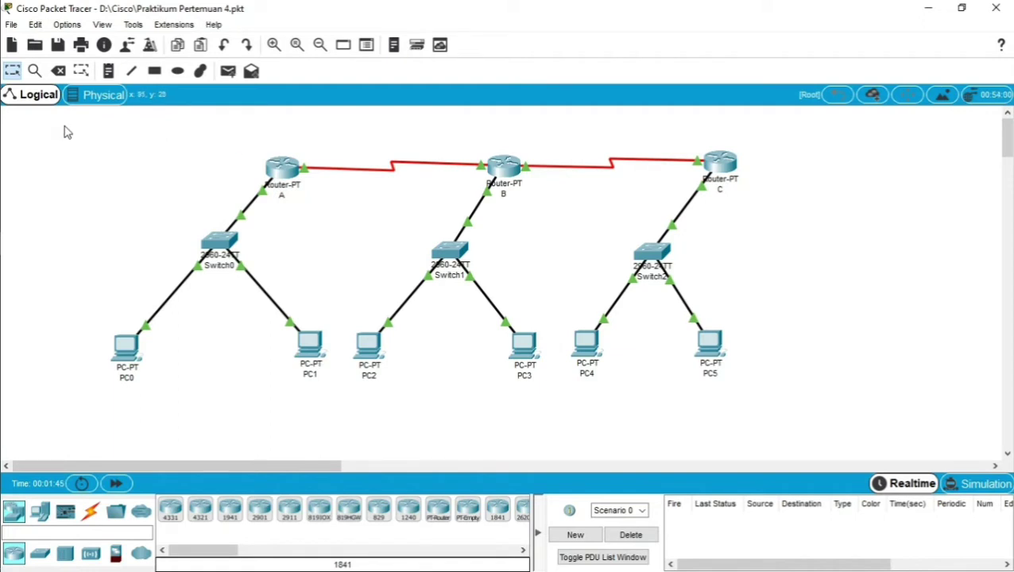
Send a simple PDU from PC0 to PC1, then delete its result from the list.
{"action": "left_click_drag", "start_coordinate": [67, 125], "coordinate": [827, 385]}
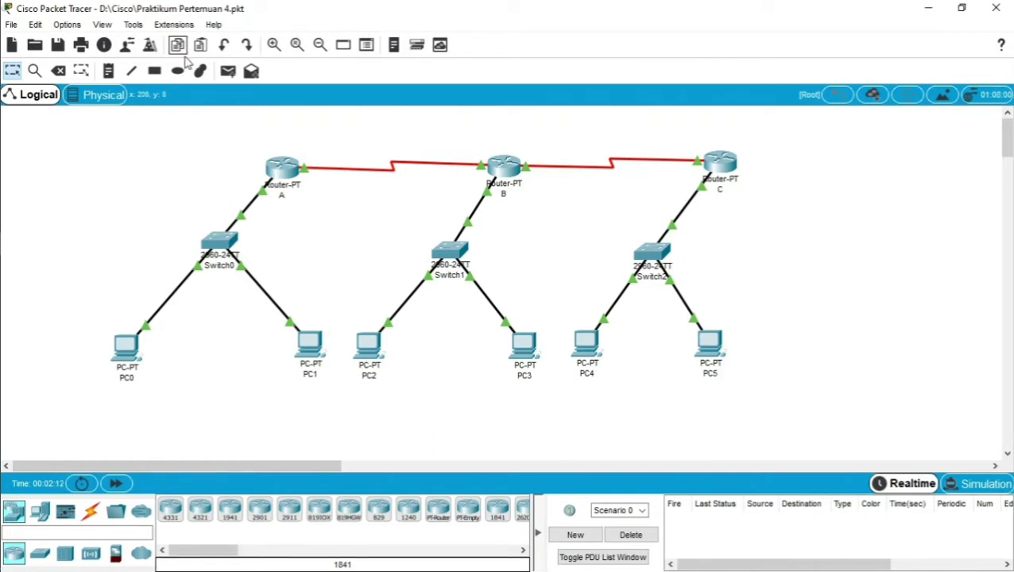
{"action": "left_click", "coordinate": [250, 74]}
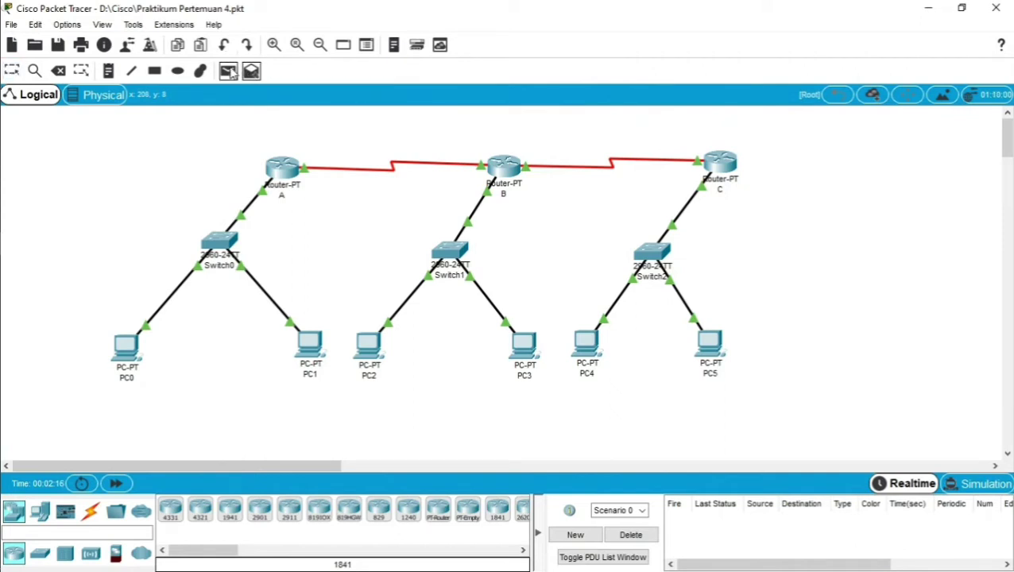
{"action": "left_click", "coordinate": [232, 73]}
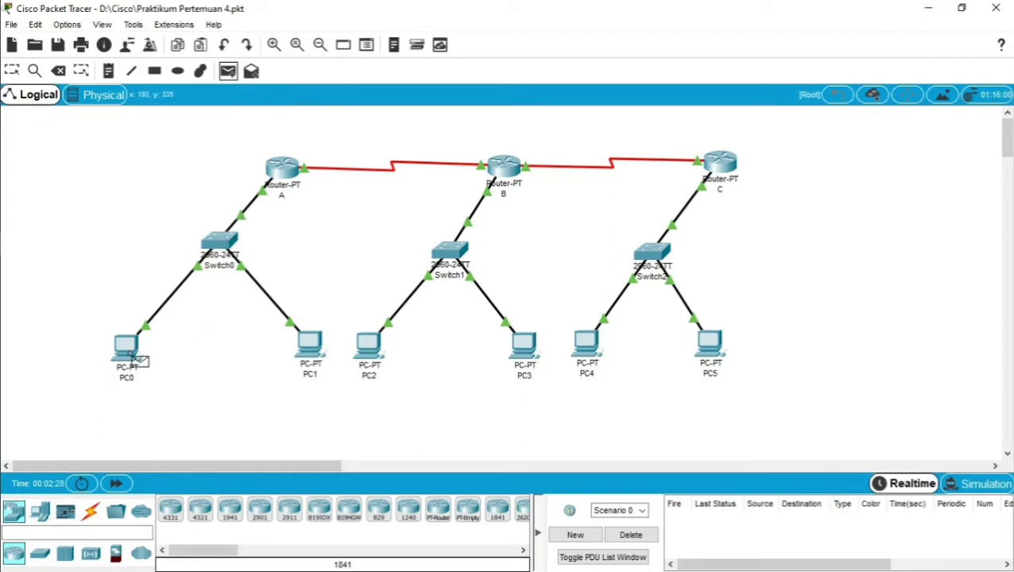
{"action": "left_click", "coordinate": [133, 356]}
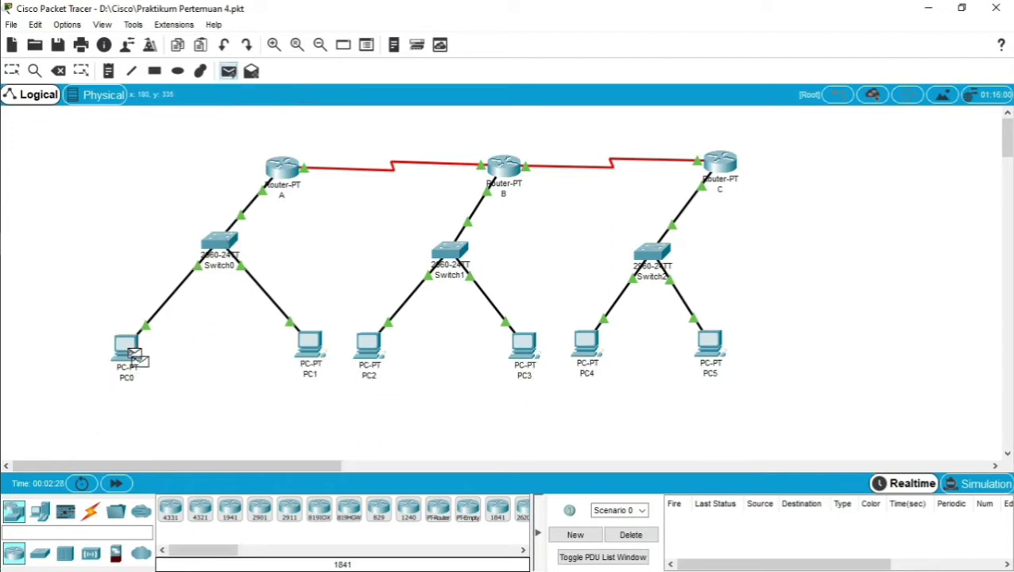
{"action": "left_click", "coordinate": [319, 356]}
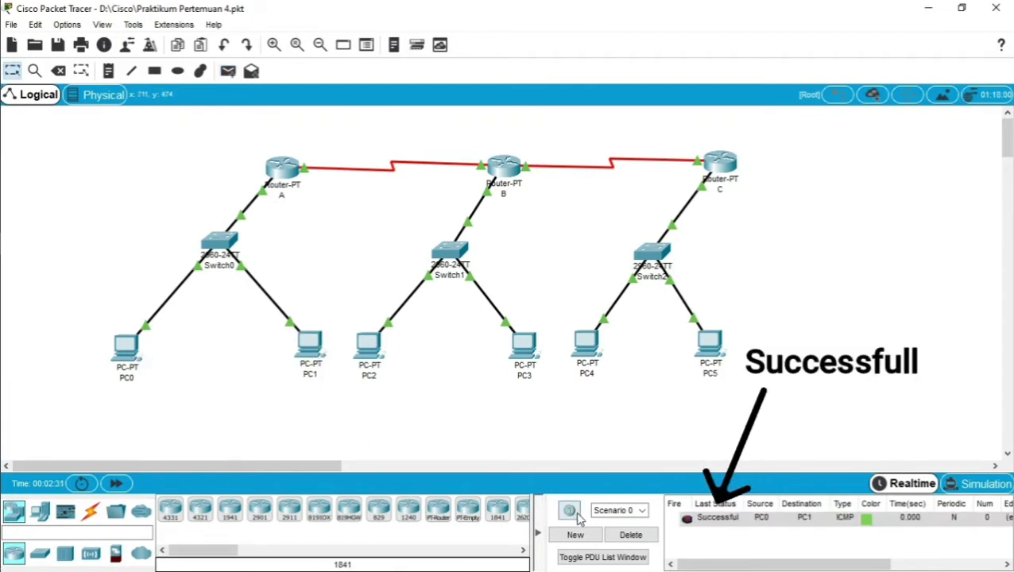
{"action": "left_click", "coordinate": [648, 540]}
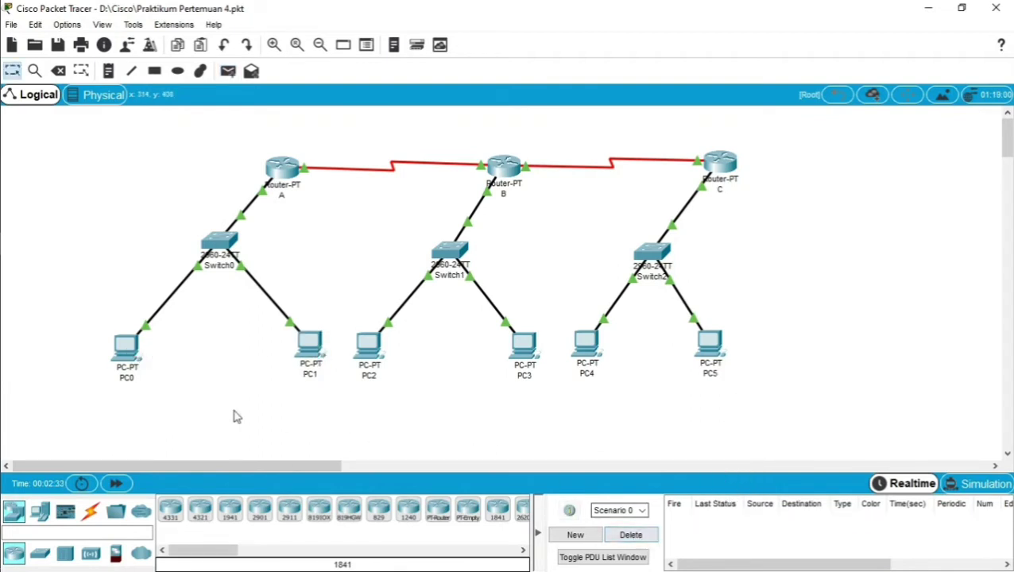
Ping PC5 from PC0 twice, failed then successful, deleting each result.
{"action": "left_click", "coordinate": [228, 72]}
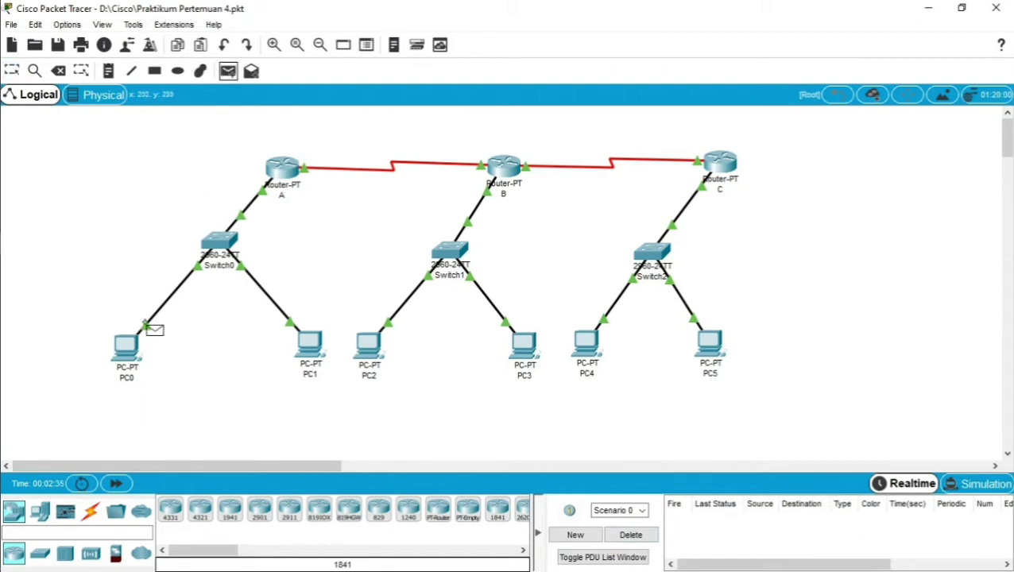
{"action": "left_click", "coordinate": [127, 348]}
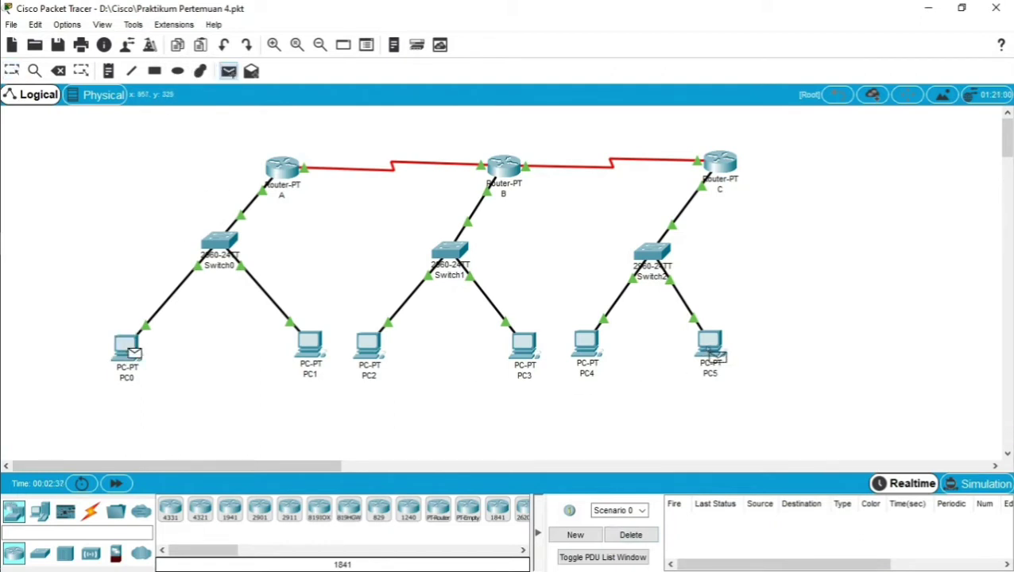
{"action": "left_click", "coordinate": [707, 348]}
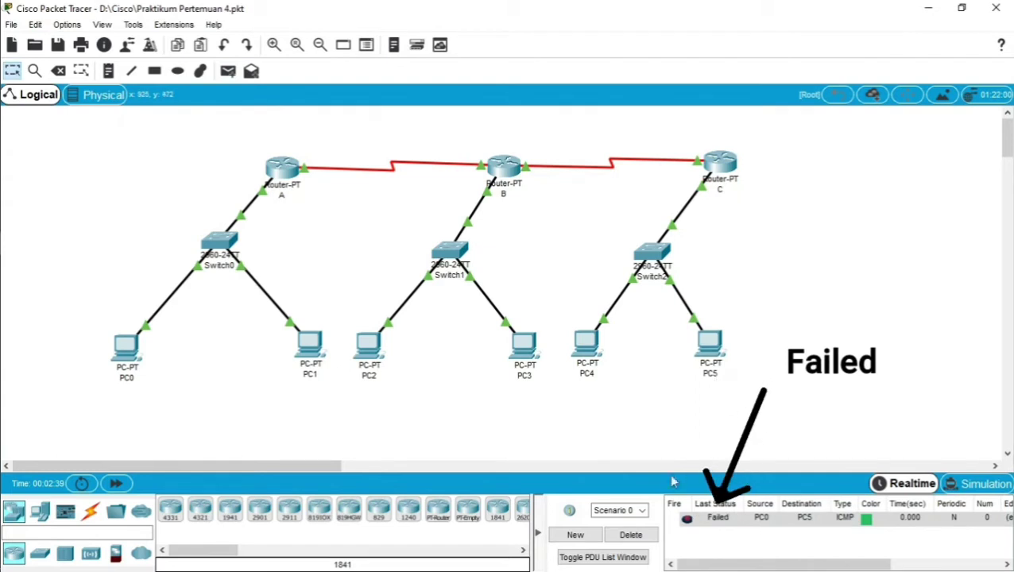
{"action": "left_click", "coordinate": [640, 539]}
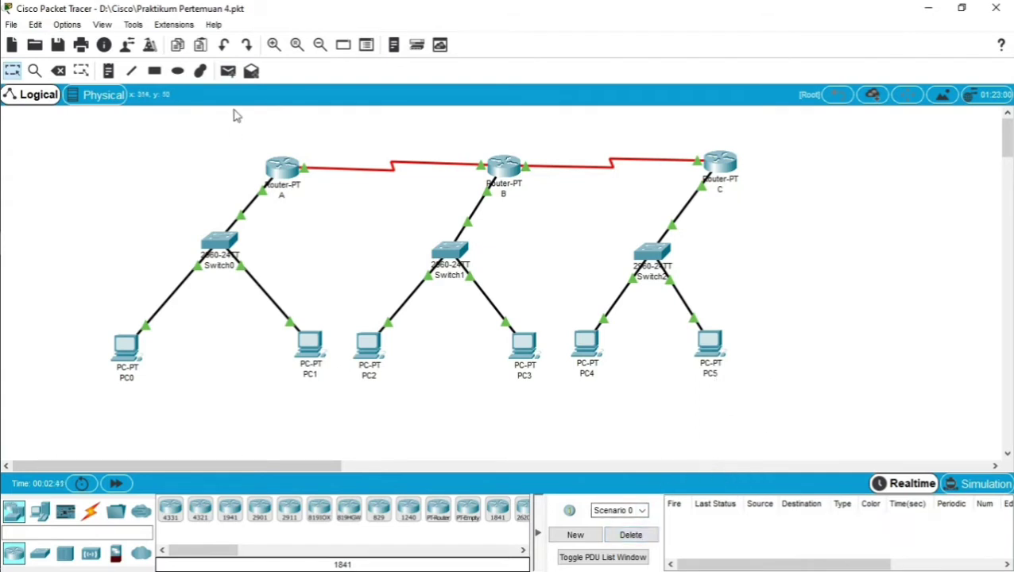
{"action": "left_click", "coordinate": [226, 71]}
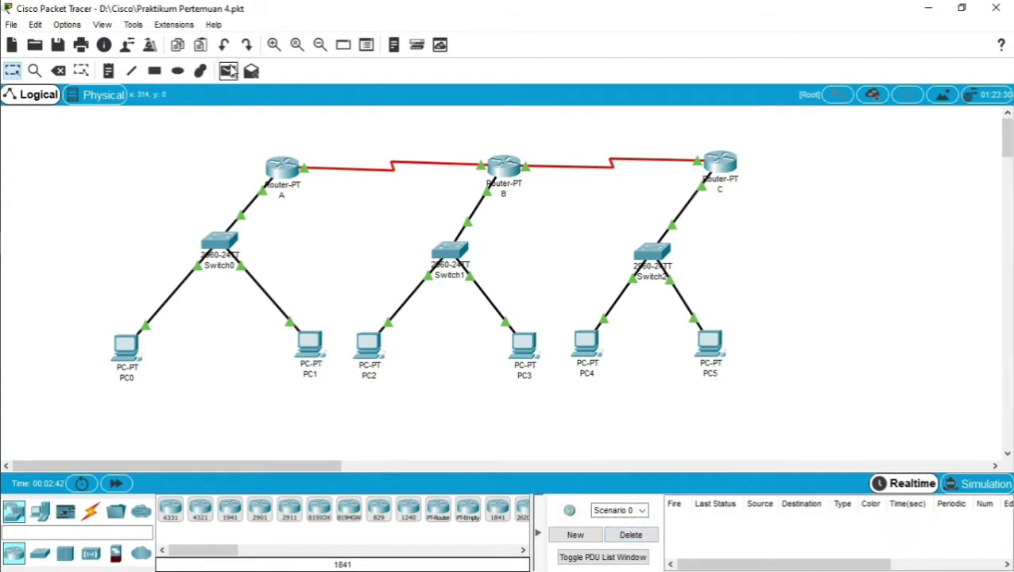
{"action": "left_click", "coordinate": [129, 347]}
{"action": "left_click", "coordinate": [720, 347]}
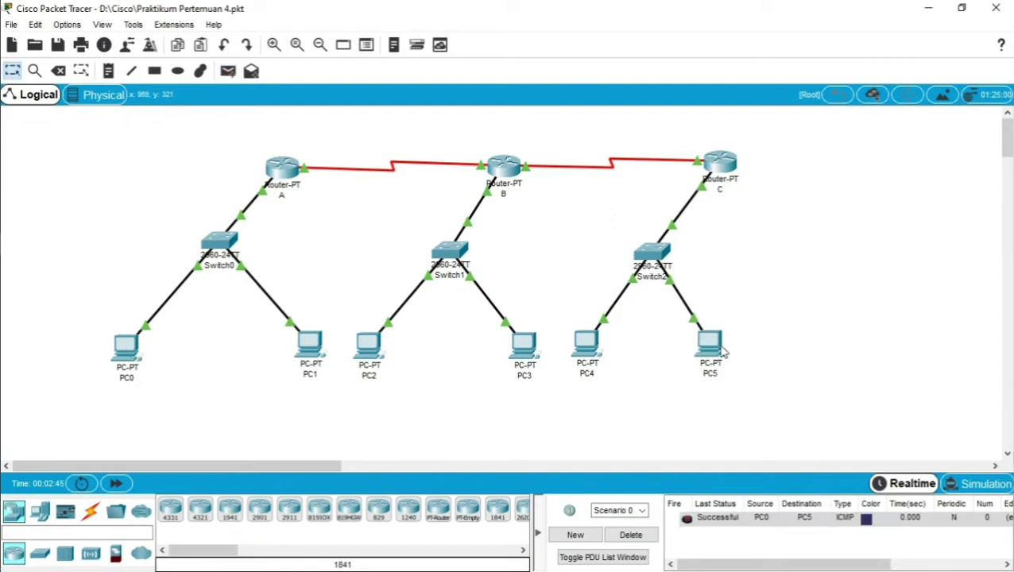
{"action": "left_click", "coordinate": [631, 536]}
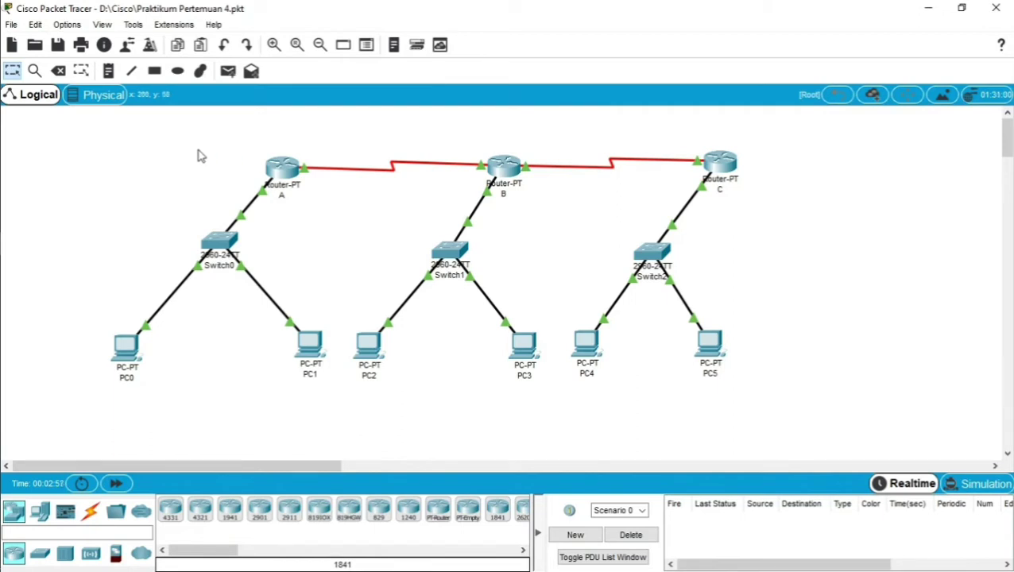
Open router A's CLI, run en and conf t, and begin typing the enable password command.
{"action": "left_click", "coordinate": [293, 170]}
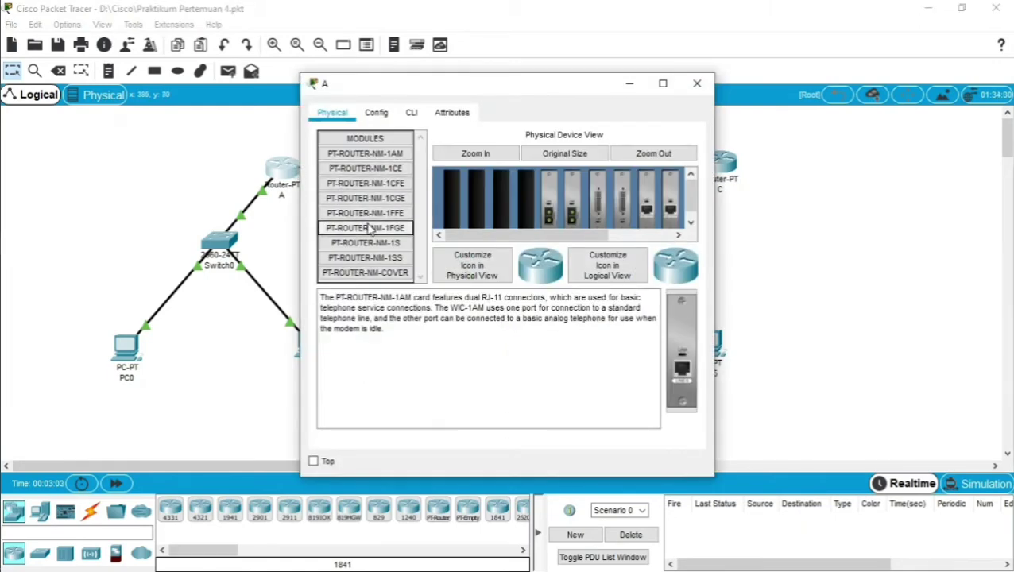
{"action": "left_click", "coordinate": [413, 113]}
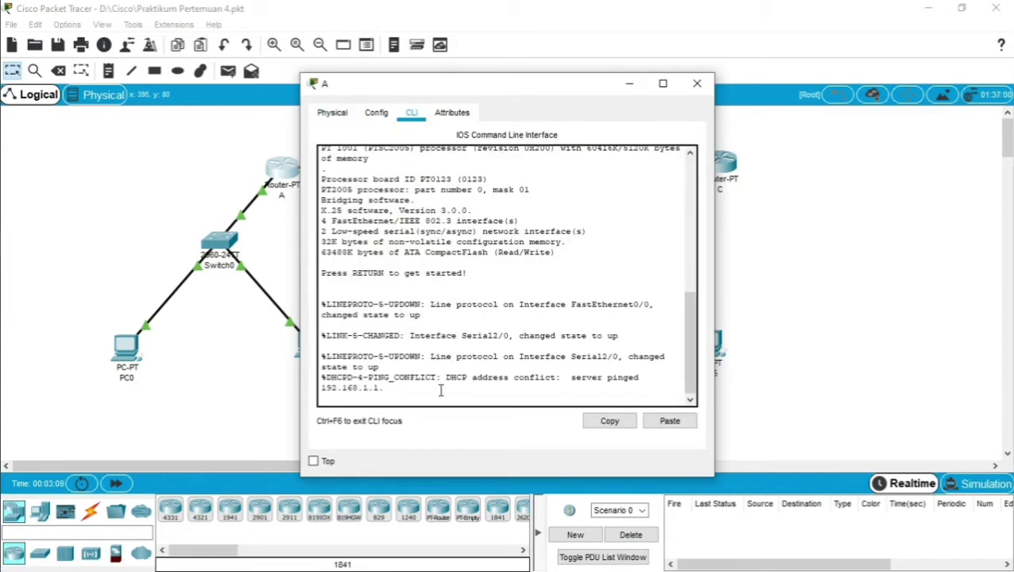
{"action": "key", "text": "Return"}
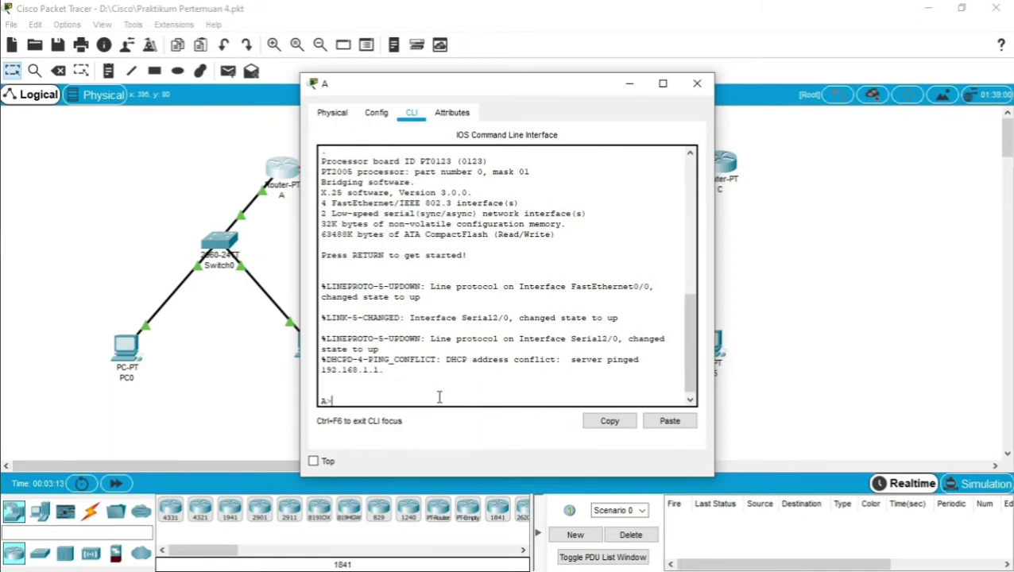
{"action": "type", "text": "en"}
{"action": "key", "text": "Return"}
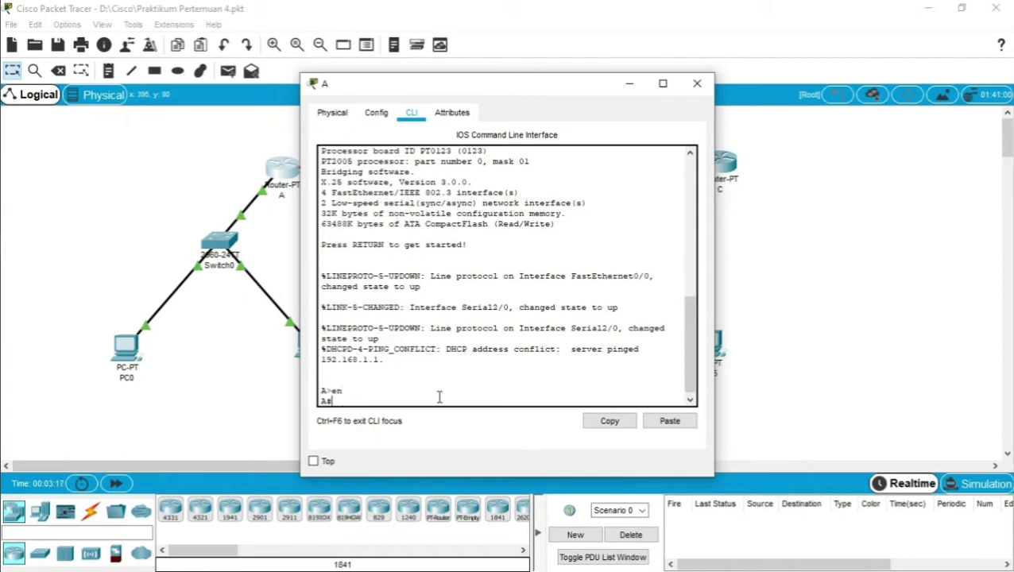
{"action": "type", "text": "conf t"}
{"action": "key", "text": "Return"}
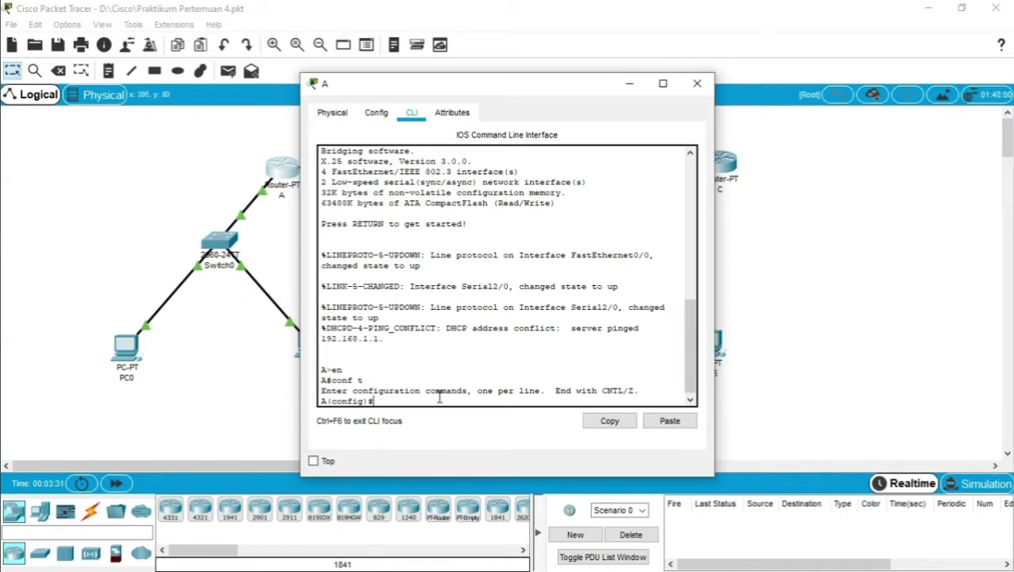
{"action": "type", "text": "enable password bagja"}
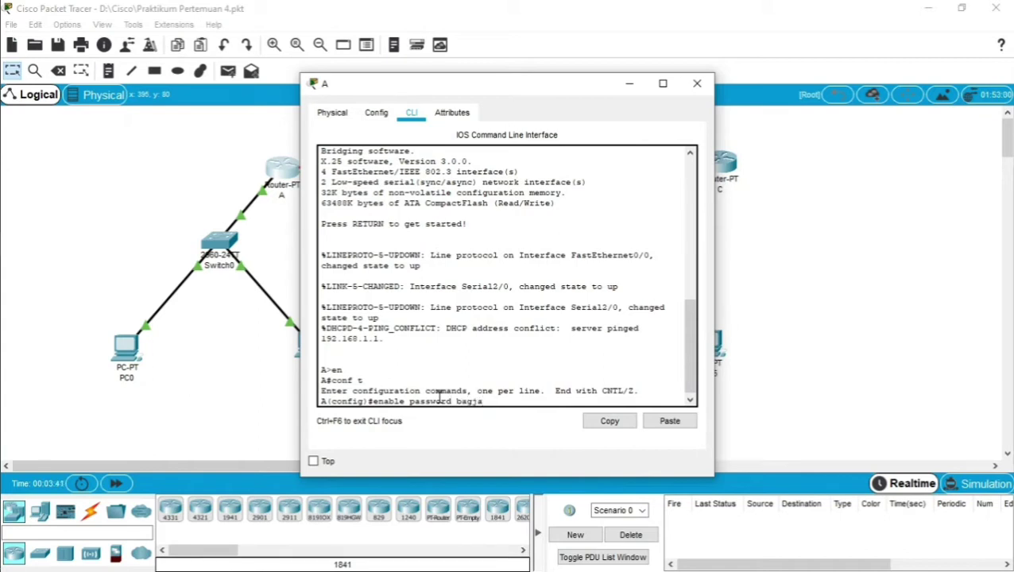
Apply the enable password and add an enable secret on router A.
{"action": "double_click", "coordinate": [470, 397]}
{"action": "key", "text": "Return"}
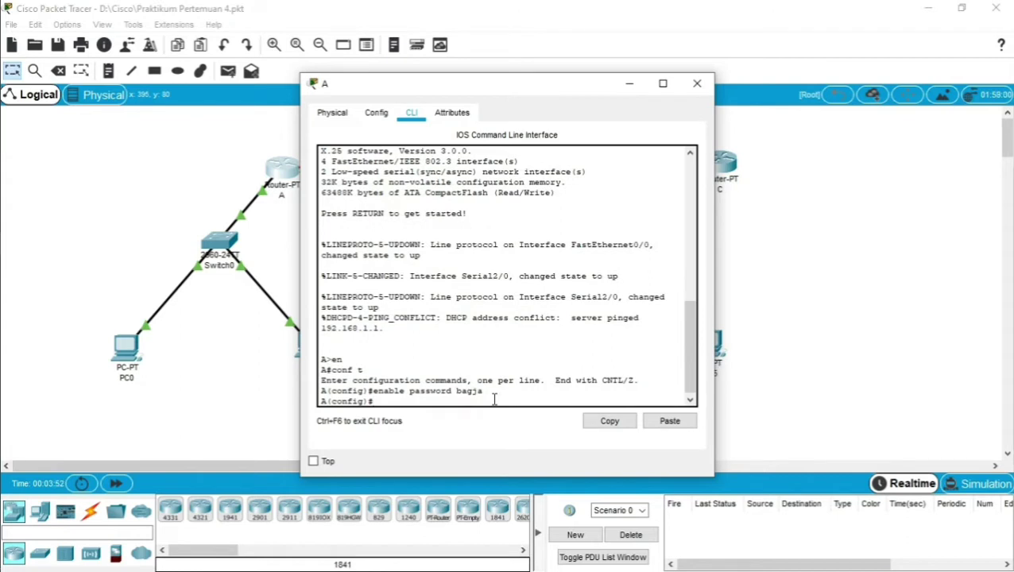
{"action": "type", "text": "enable secret"}
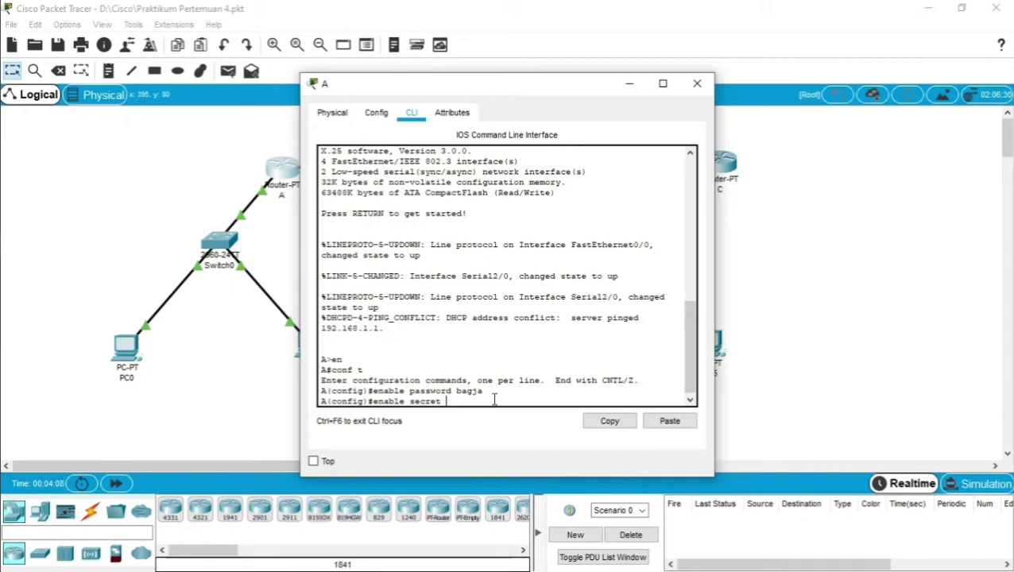
{"action": "type", "text": " 123456"}
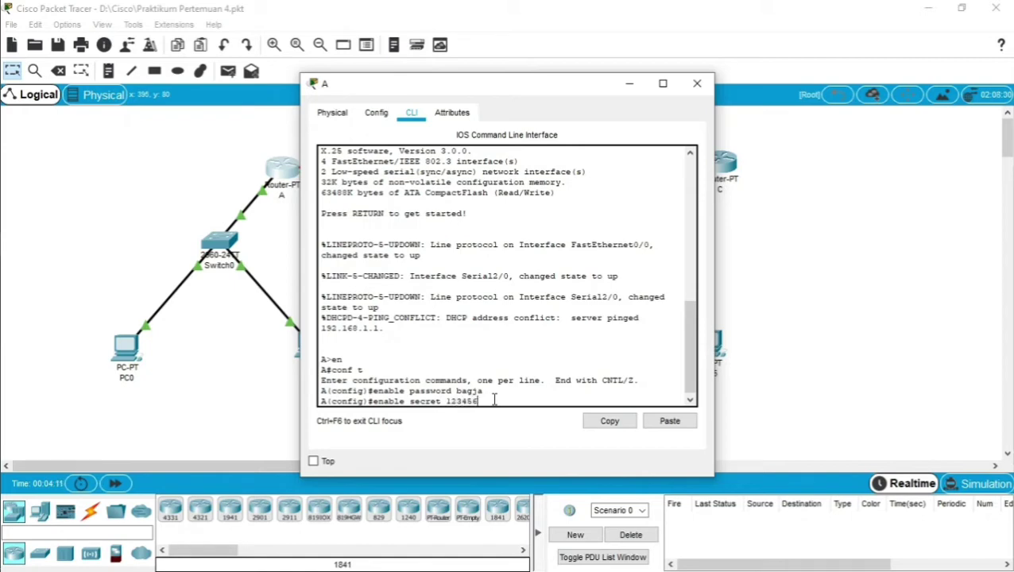
{"action": "key", "text": "Return"}
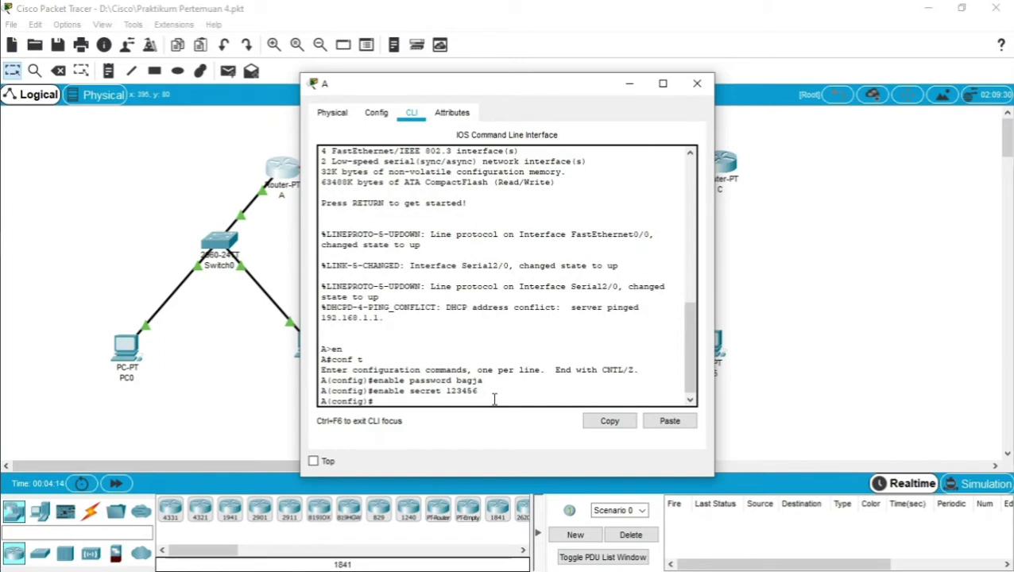
Highlight the enable password and enable secret command lines to review them.
{"action": "left_click_drag", "start_coordinate": [372, 380], "coordinate": [476, 391]}
{"action": "left_click", "coordinate": [433, 383]}
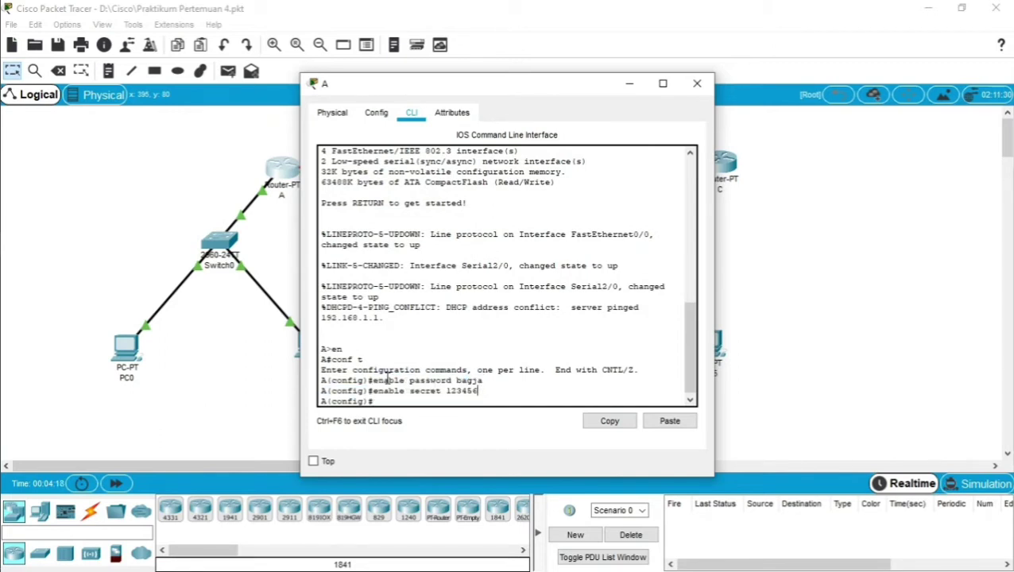
{"action": "left_click_drag", "start_coordinate": [374, 381], "coordinate": [451, 382]}
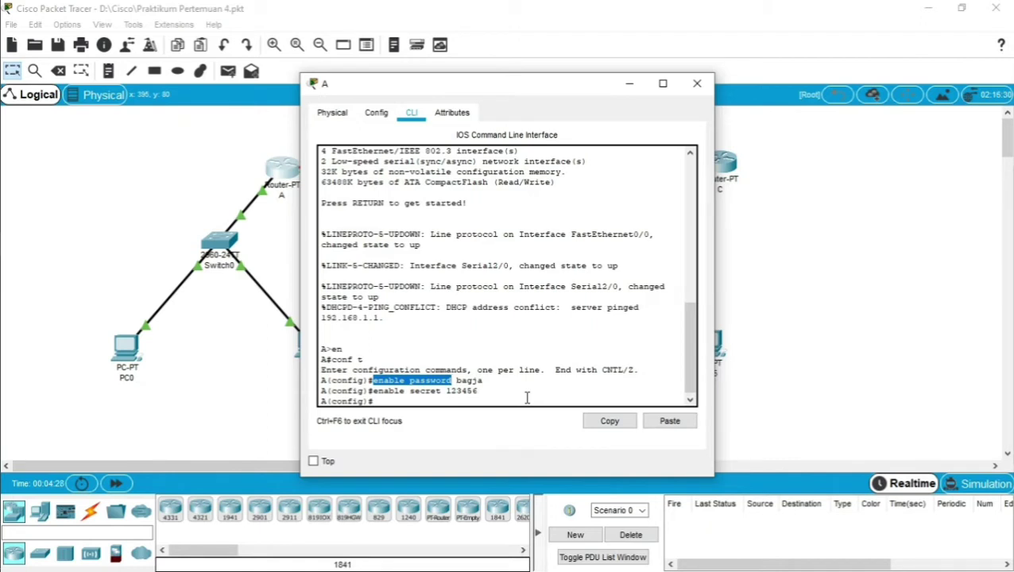
{"action": "left_click", "coordinate": [461, 387]}
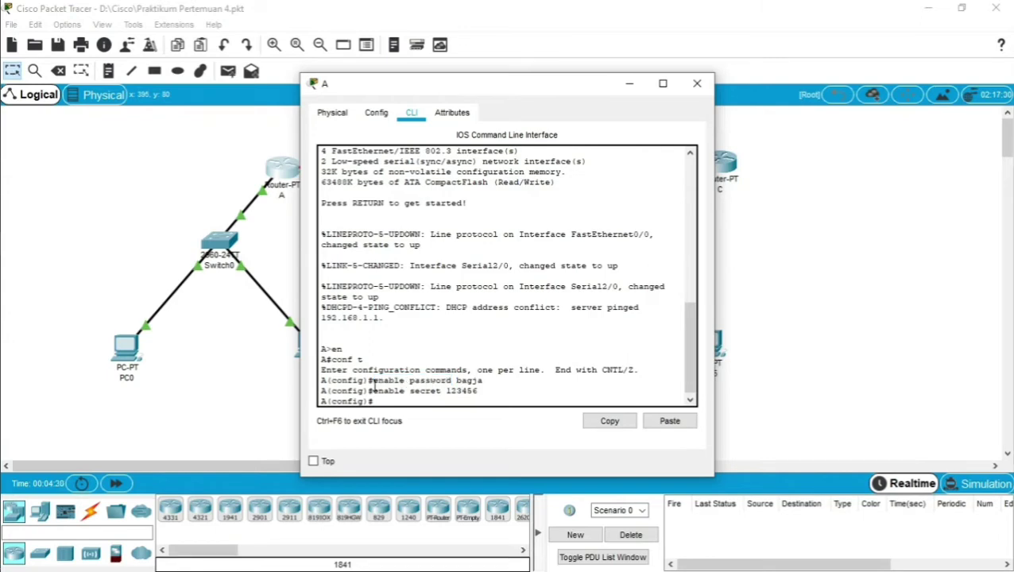
{"action": "left_click_drag", "start_coordinate": [373, 390], "coordinate": [443, 391]}
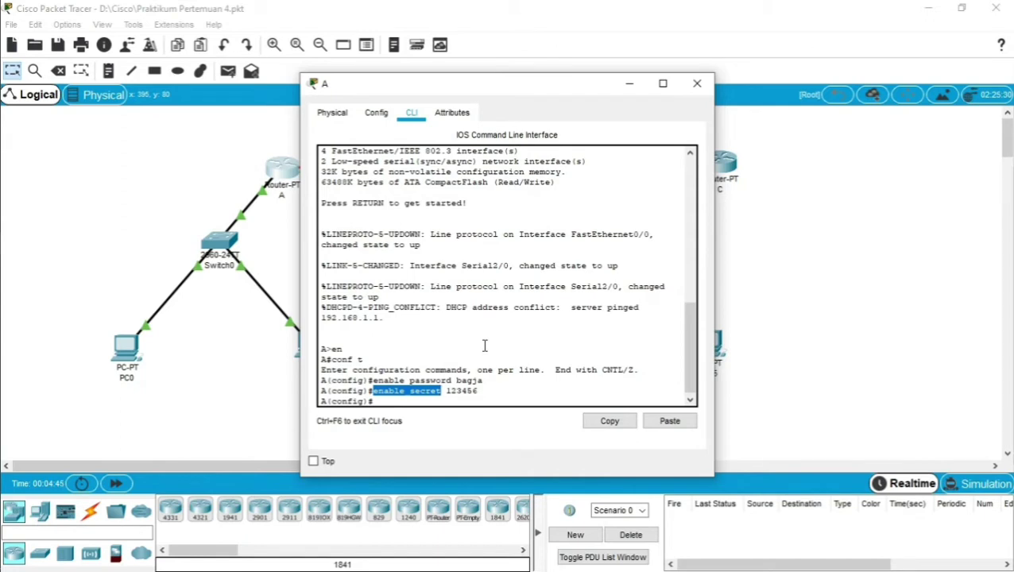
{"action": "left_click", "coordinate": [446, 401]}
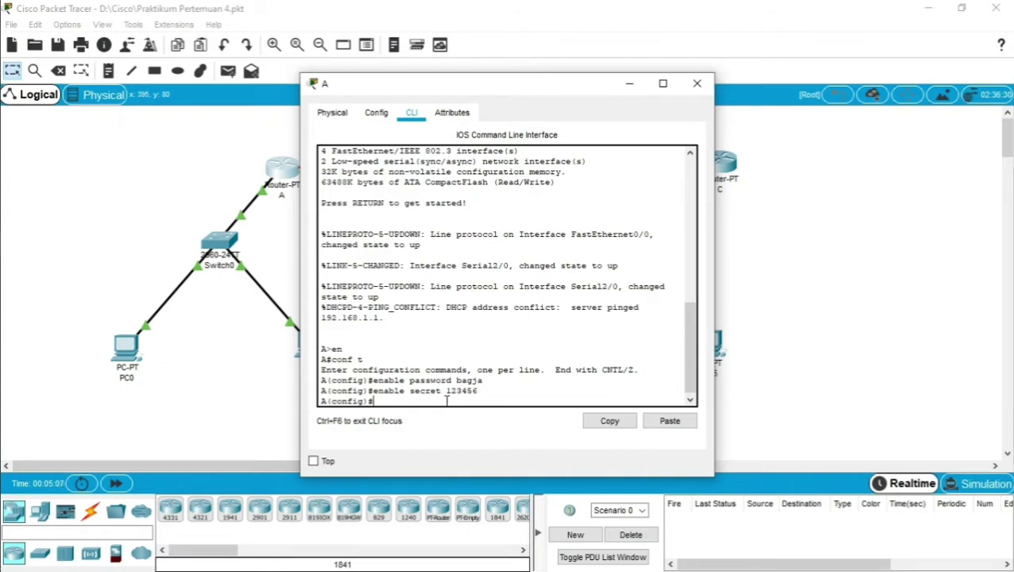
Run service password-encryption, exit twice to end the session, and close router A's window.
{"action": "type", "text": "service password-"}
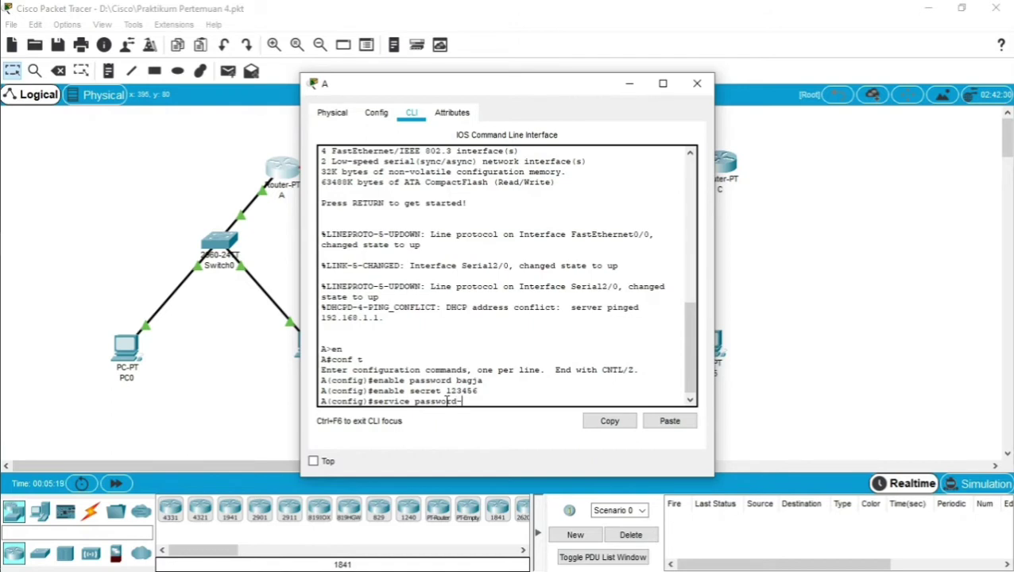
{"action": "type", "text": "encryption"}
{"action": "key", "text": "Return"}
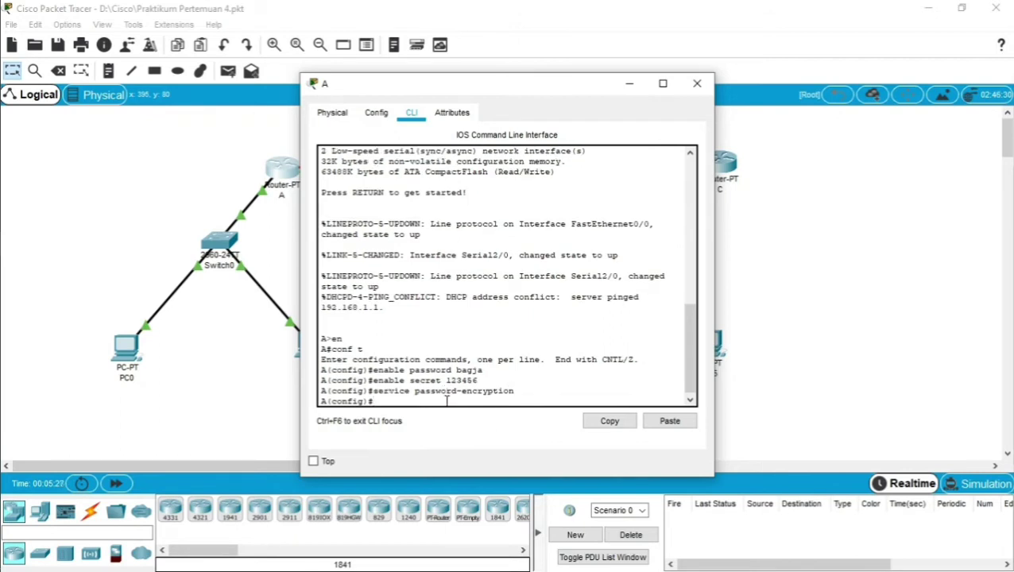
{"action": "type", "text": "exit"}
{"action": "key", "text": "Return"}
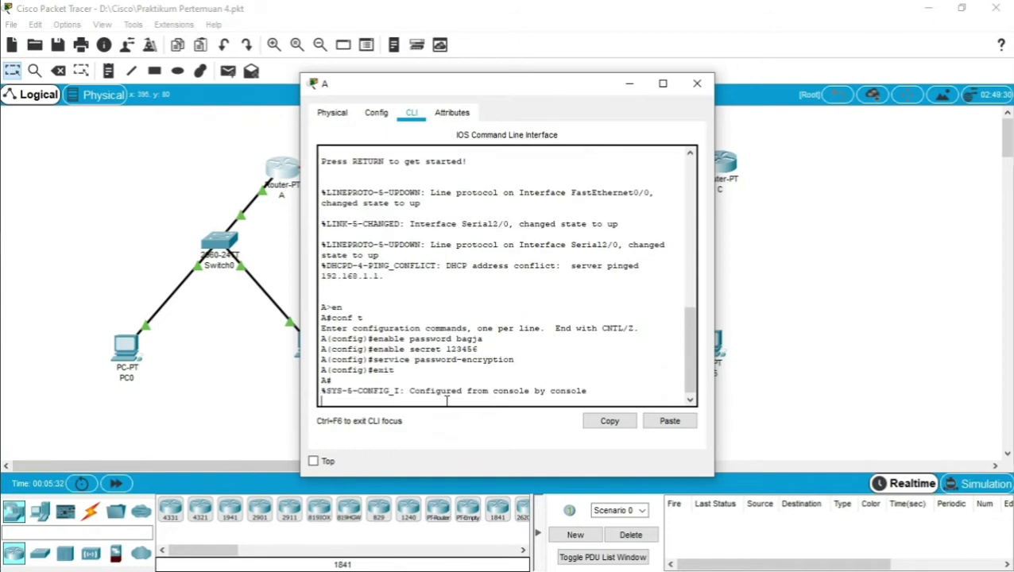
{"action": "key", "text": "Return"}
{"action": "type", "text": "ex"}
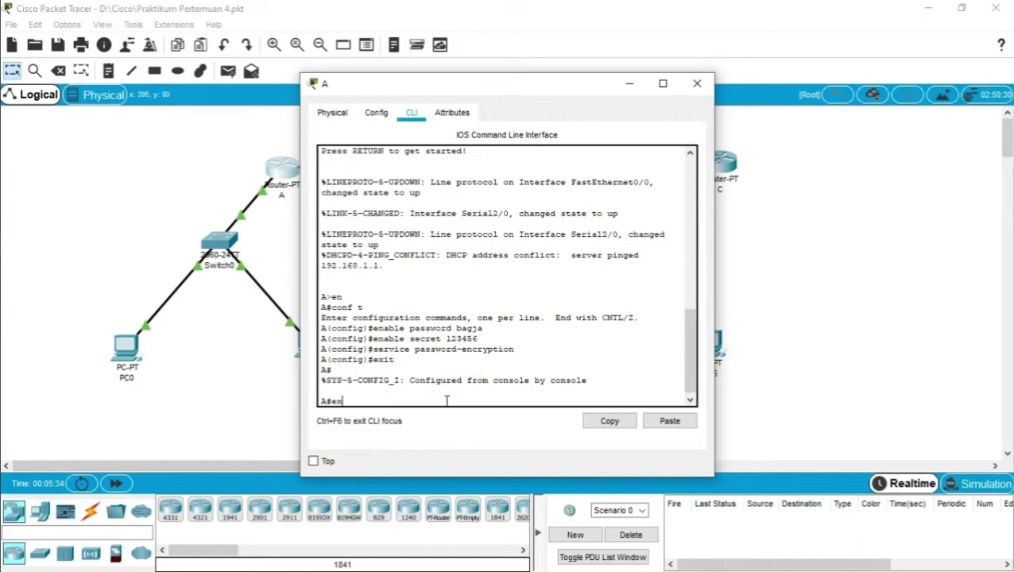
{"action": "type", "text": "it"}
{"action": "key", "text": "Return"}
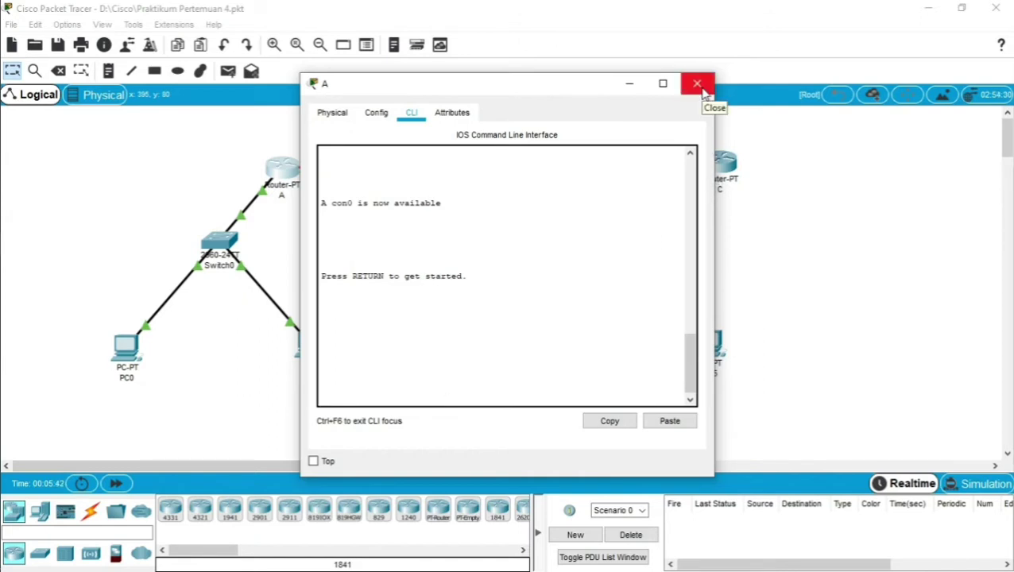
{"action": "left_click", "coordinate": [697, 84]}
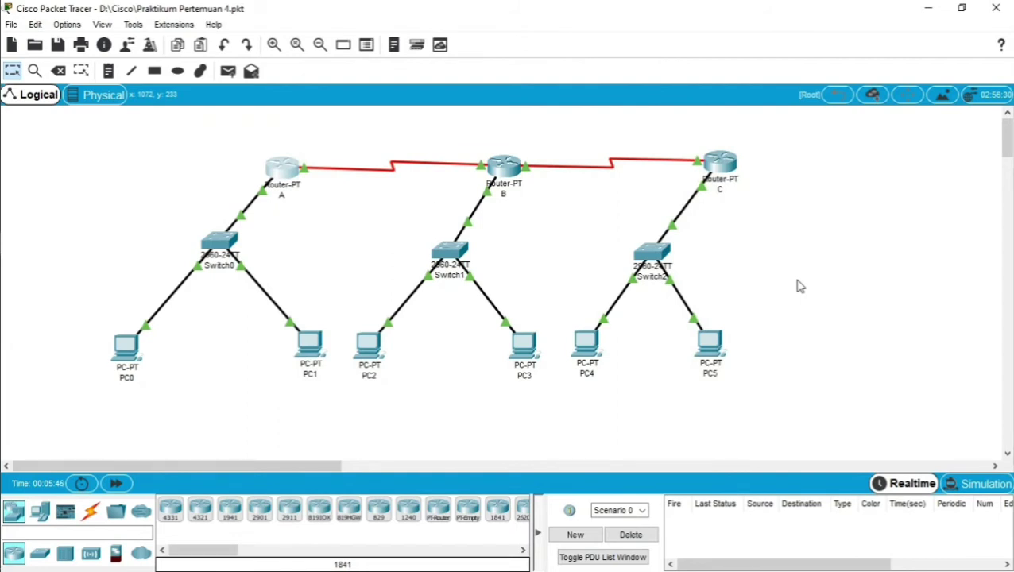
Log in to router A's CLI with en and the enable password, reaching the A# prompt.
{"action": "left_click_drag", "start_coordinate": [244, 141], "coordinate": [328, 218]}
{"action": "left_click", "coordinate": [293, 178]}
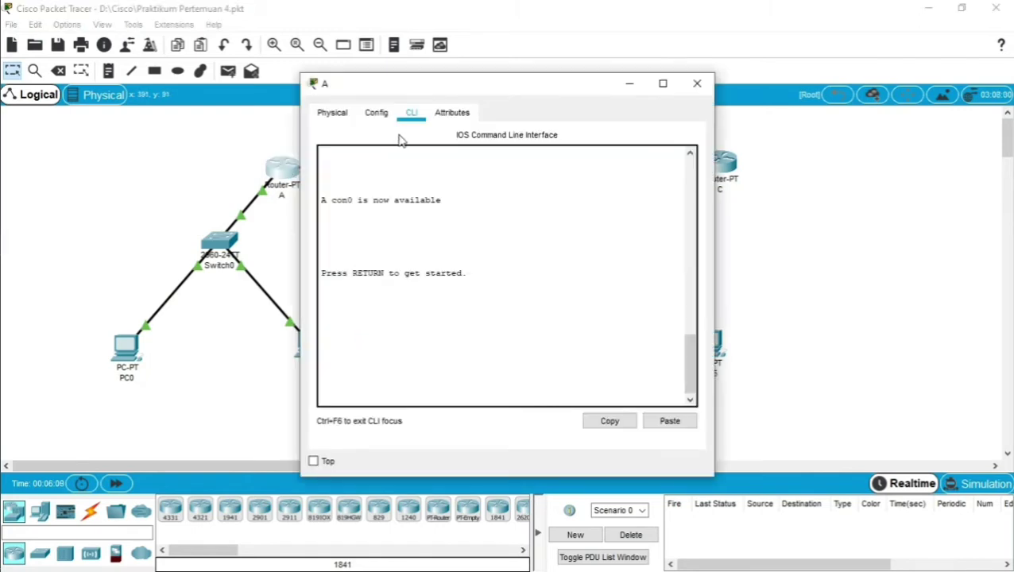
{"action": "left_click", "coordinate": [343, 391]}
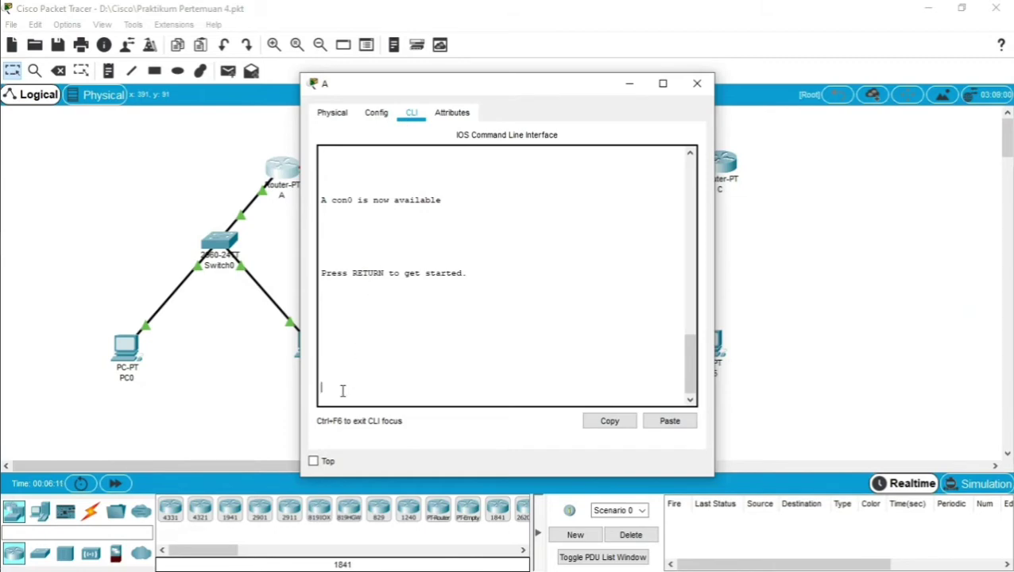
{"action": "key", "text": "Return"}
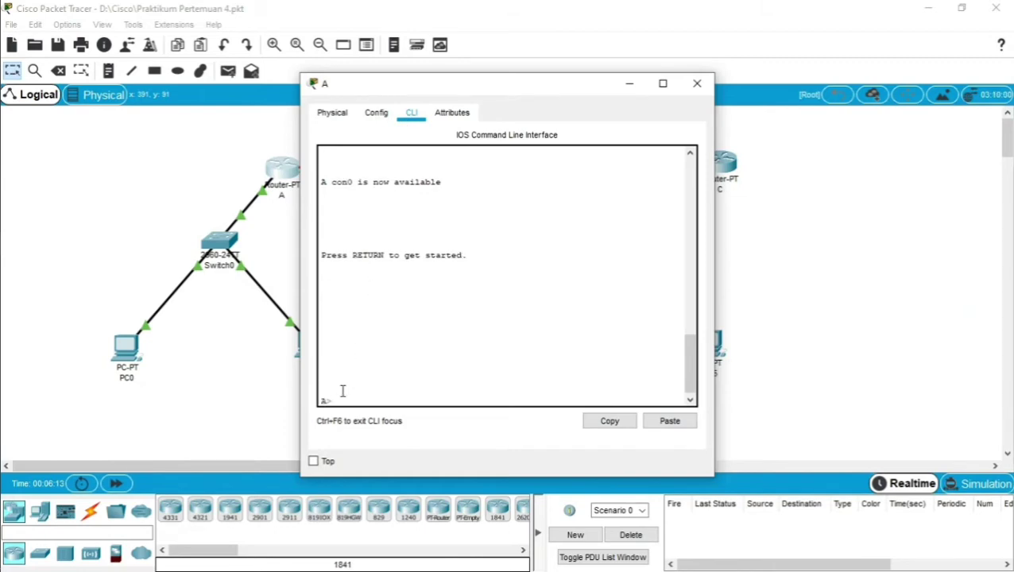
{"action": "type", "text": "en"}
{"action": "key", "text": "Return"}
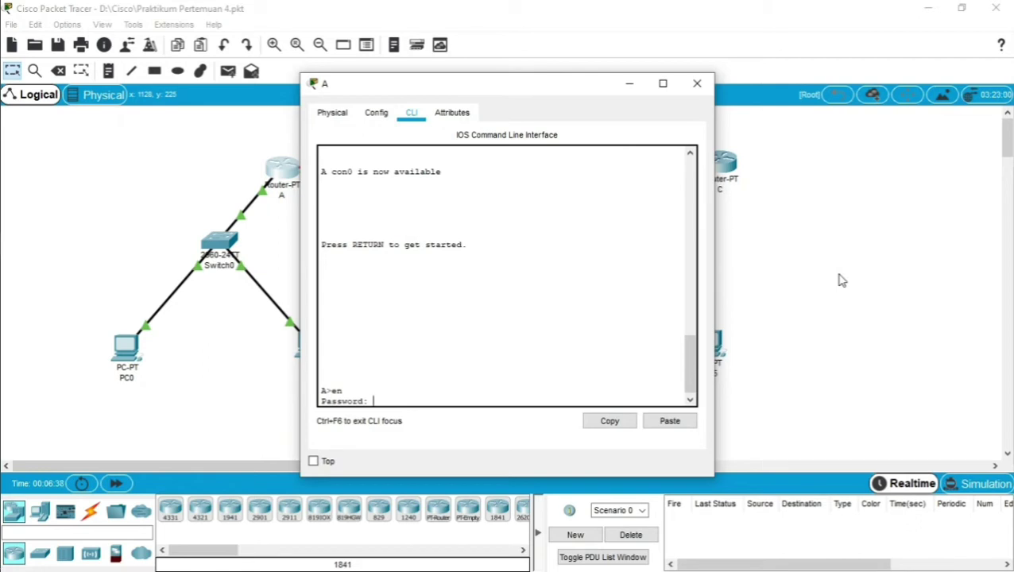
{"action": "key", "text": "Return"}
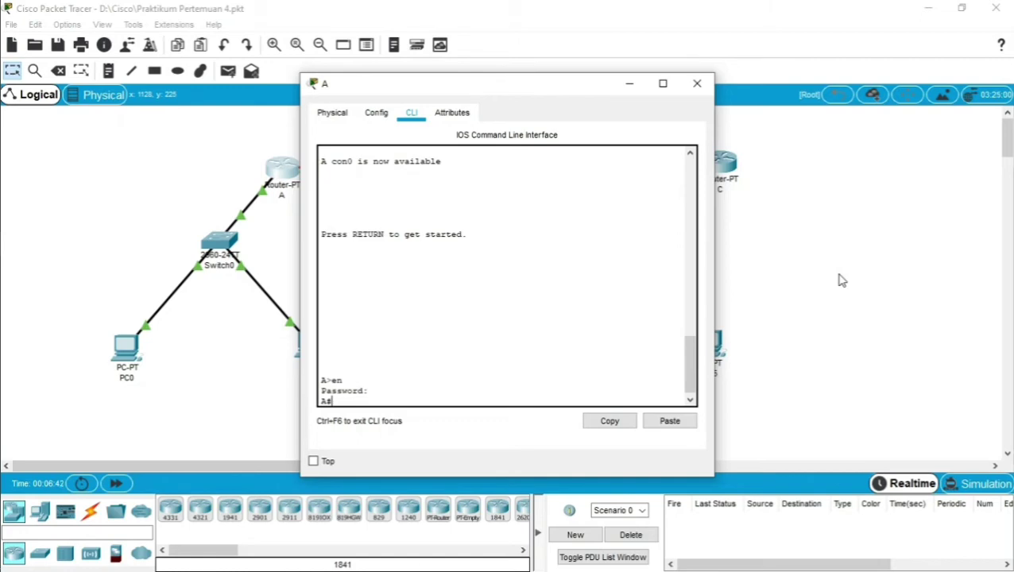
{"action": "left_click", "coordinate": [697, 83]}
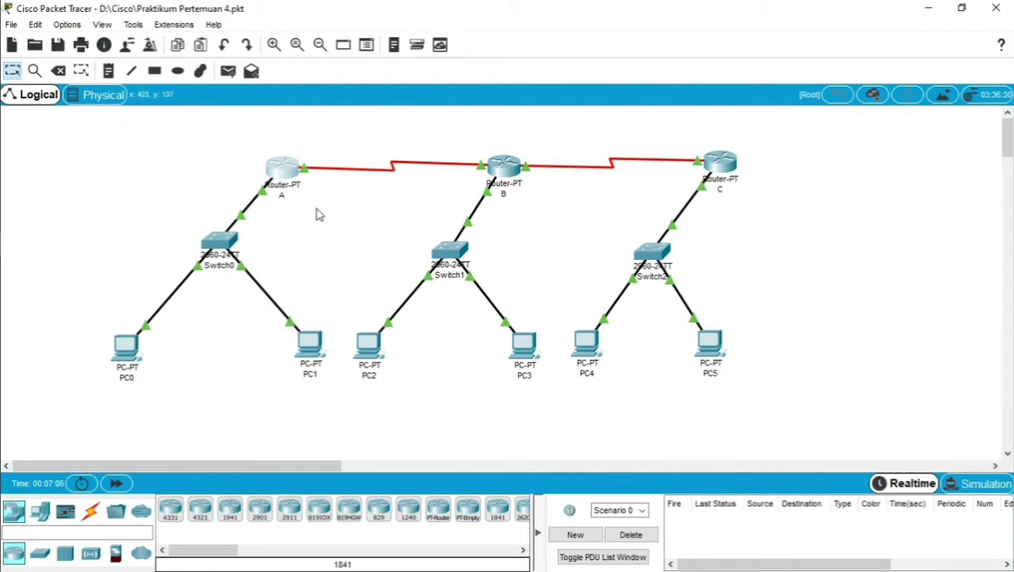
{"action": "left_click_drag", "start_coordinate": [246, 137], "coordinate": [307, 235]}
{"action": "left_click_drag", "start_coordinate": [83, 333], "coordinate": [182, 398]}
{"action": "left_click", "coordinate": [182, 398]}
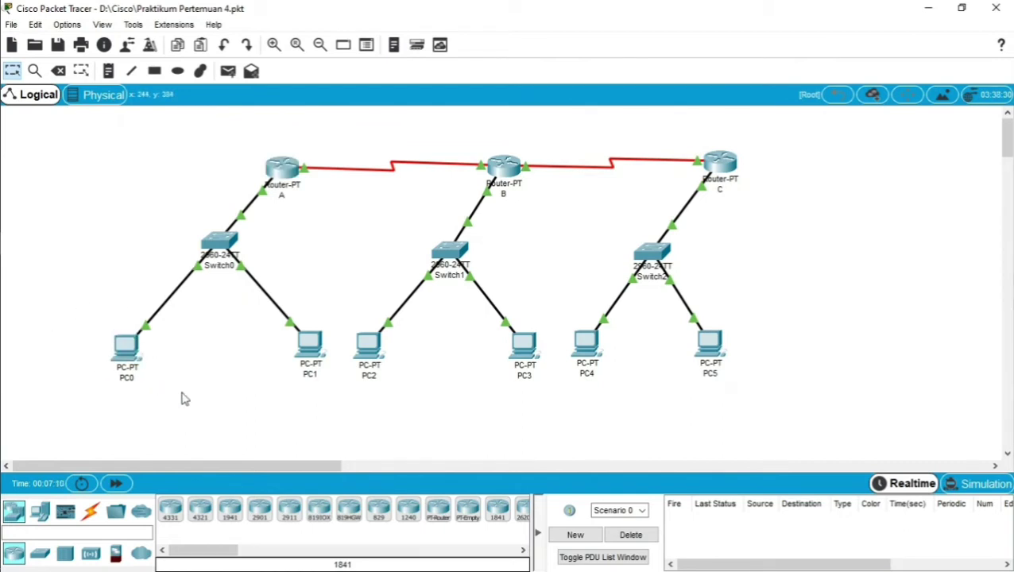
{"action": "left_click", "coordinate": [135, 343]}
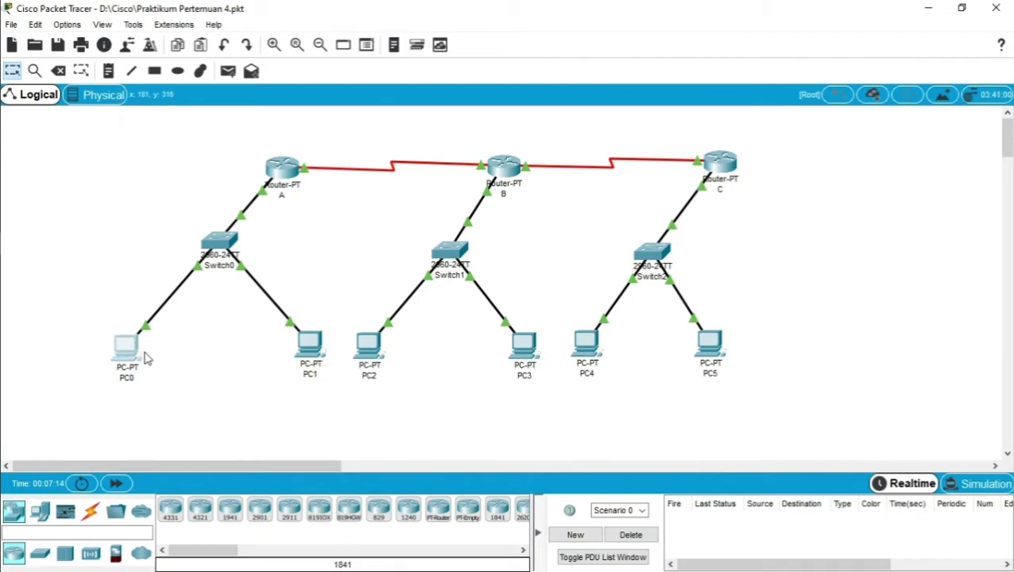
Start a telnet command in PC0's Command Prompt, then minimize the window to view the topology.
{"action": "left_click", "coordinate": [136, 350]}
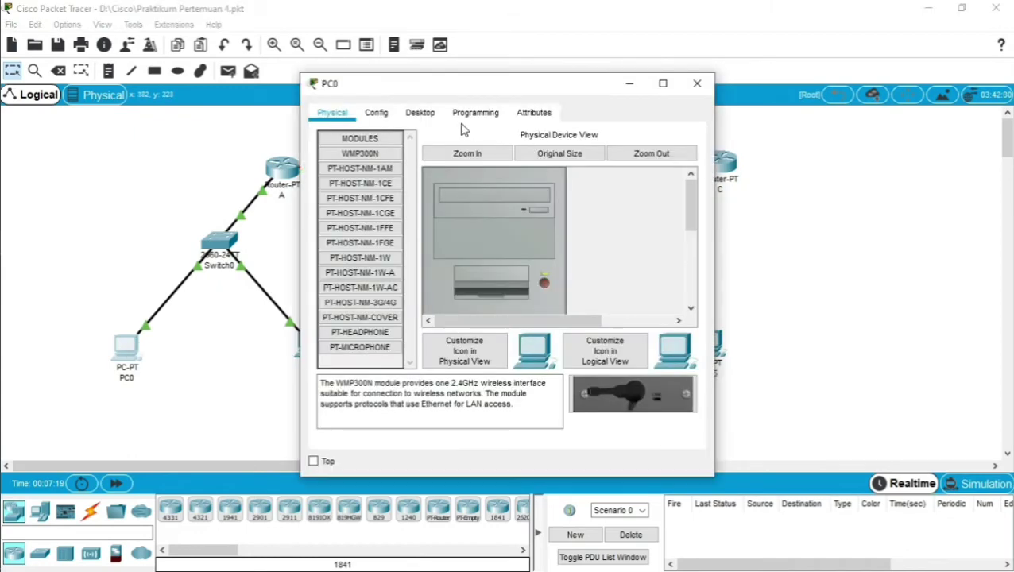
{"action": "left_click", "coordinate": [421, 113]}
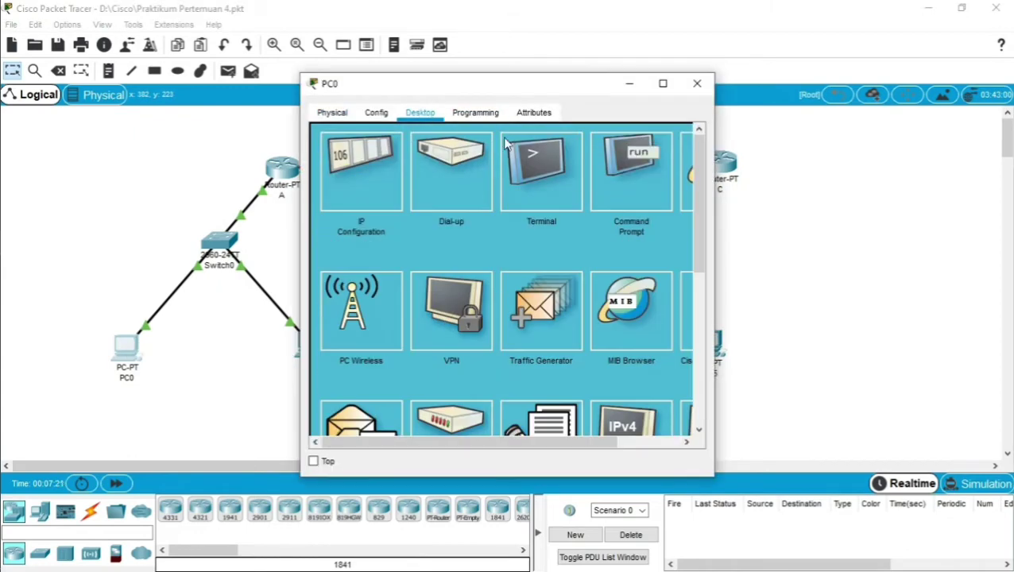
{"action": "left_click", "coordinate": [631, 171]}
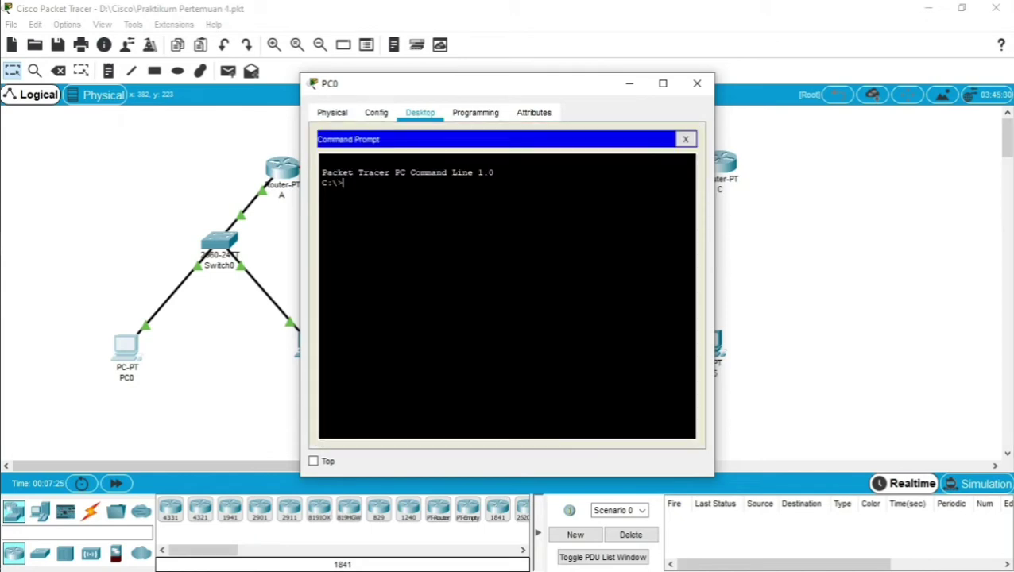
{"action": "type", "text": "telnet"}
{"action": "left_click_drag", "start_coordinate": [458, 90], "coordinate": [569, 99]}
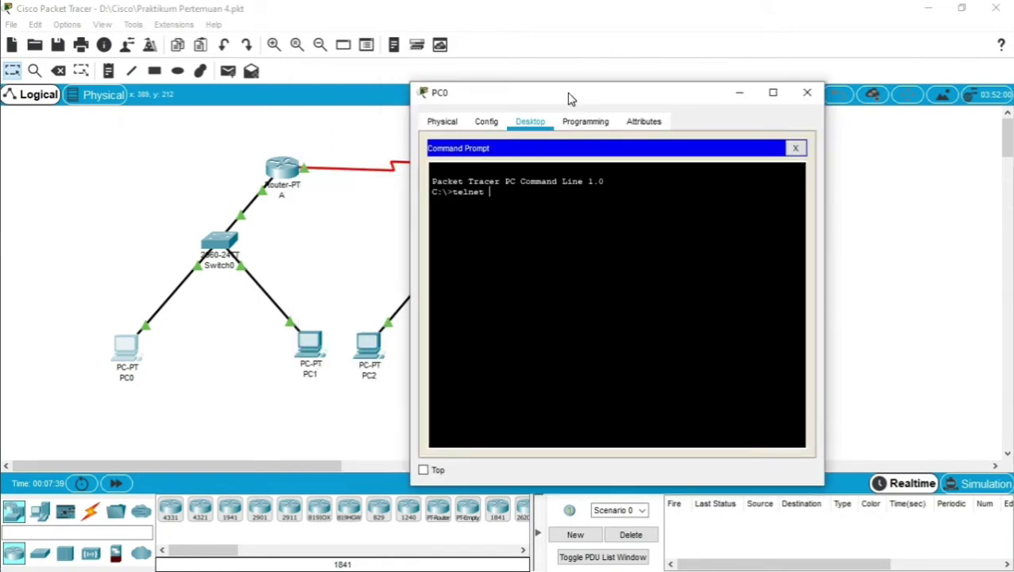
{"action": "left_click", "coordinate": [738, 94]}
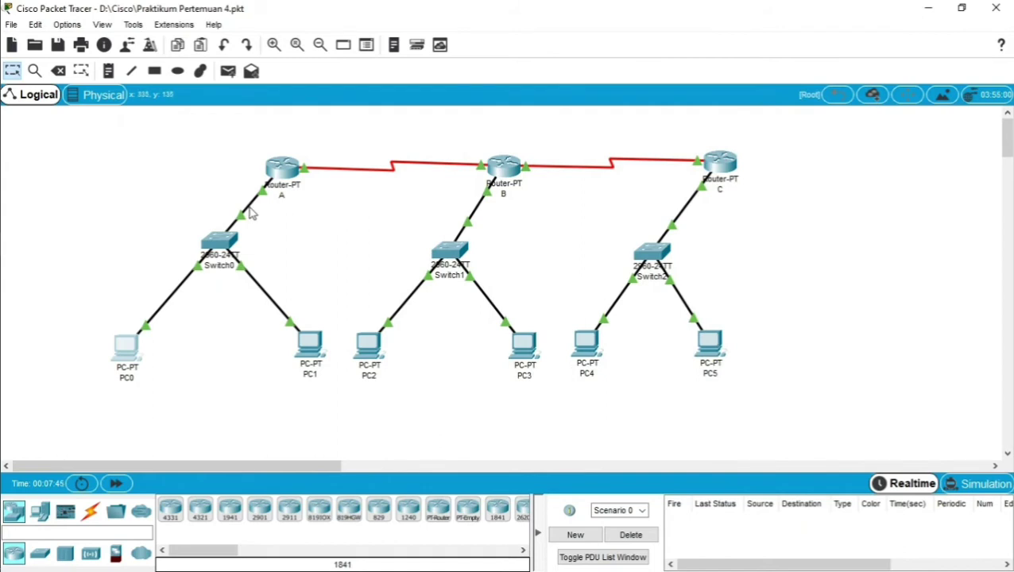
{"action": "mouse_move", "coordinate": [251, 213]}
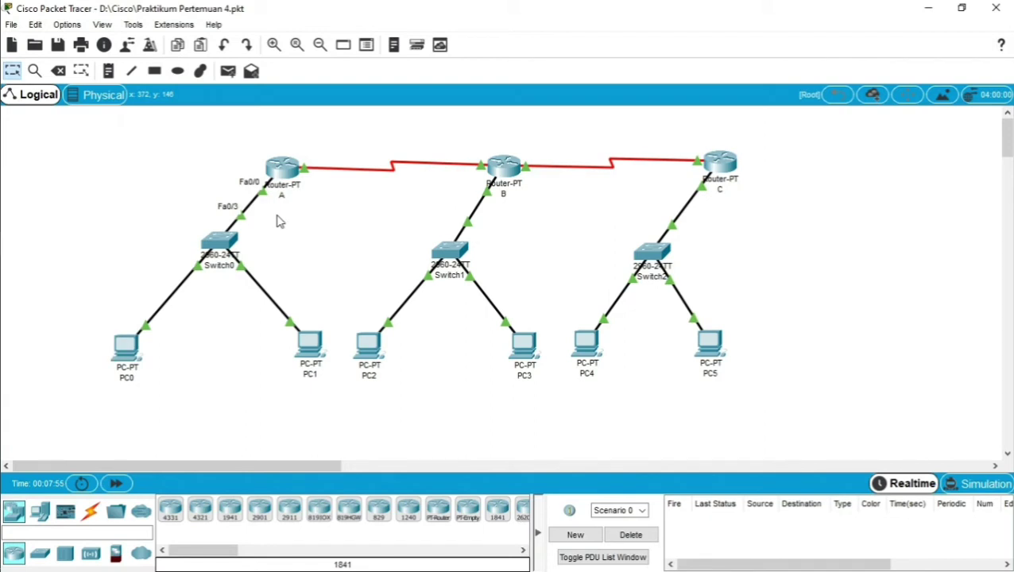
{"action": "mouse_move", "coordinate": [289, 174]}
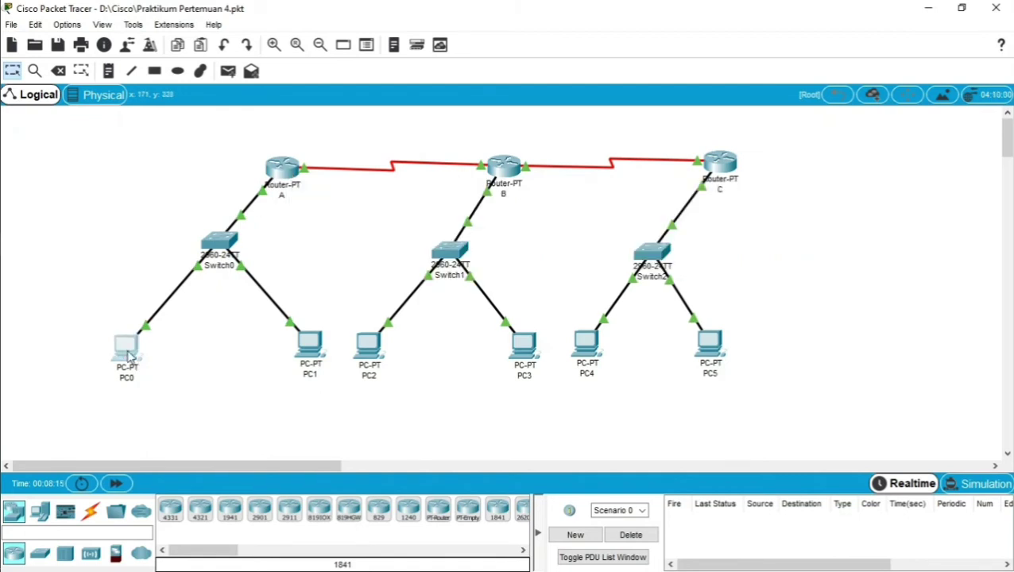
Complete telnet 192.168.1.1 on PC0, see the connection closed by the host, and close the window.
{"action": "left_click", "coordinate": [127, 356]}
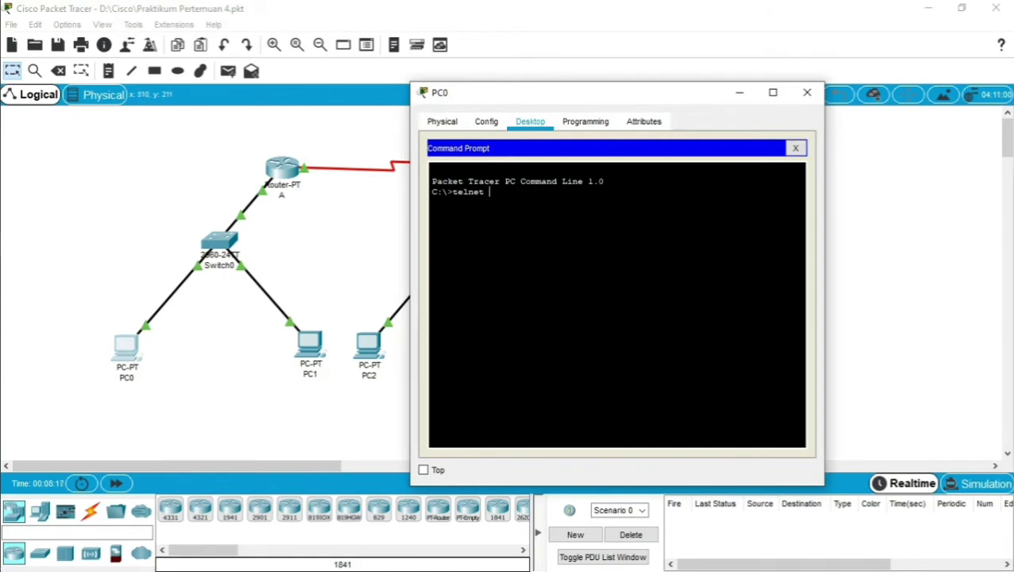
{"action": "type", "text": "192.168.1.1"}
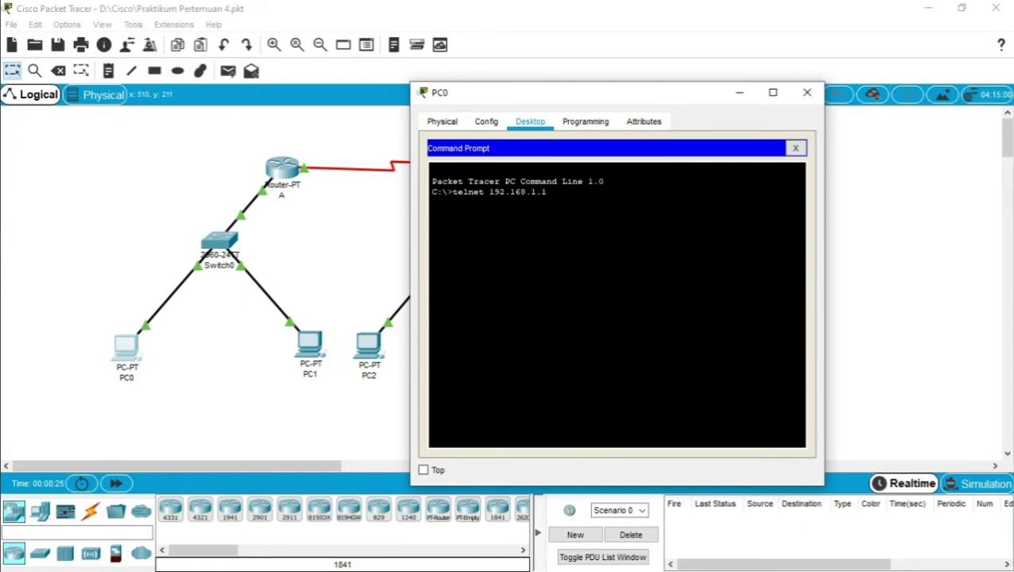
{"action": "key", "text": "Return"}
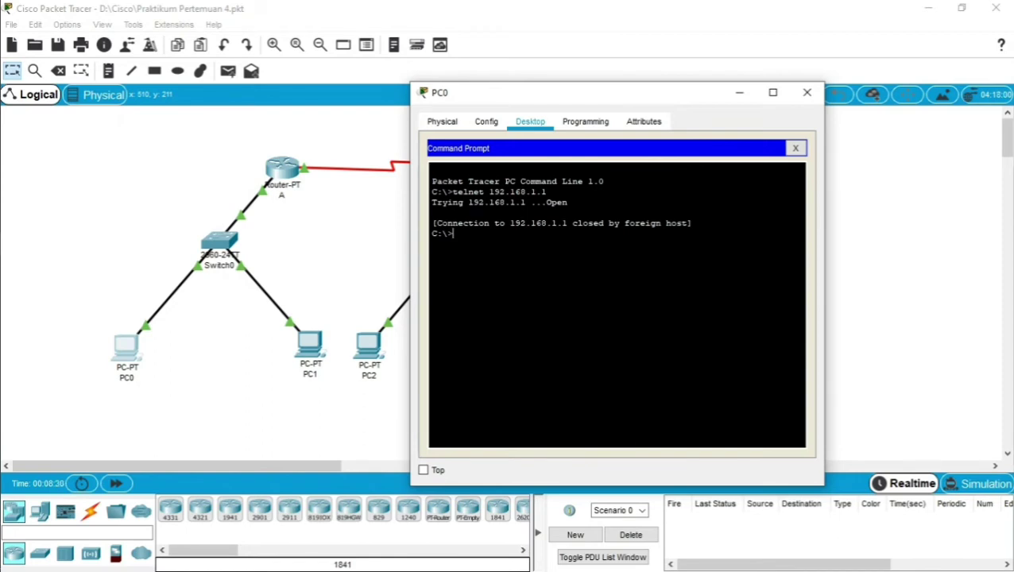
{"action": "left_click_drag", "start_coordinate": [432, 224], "coordinate": [691, 224]}
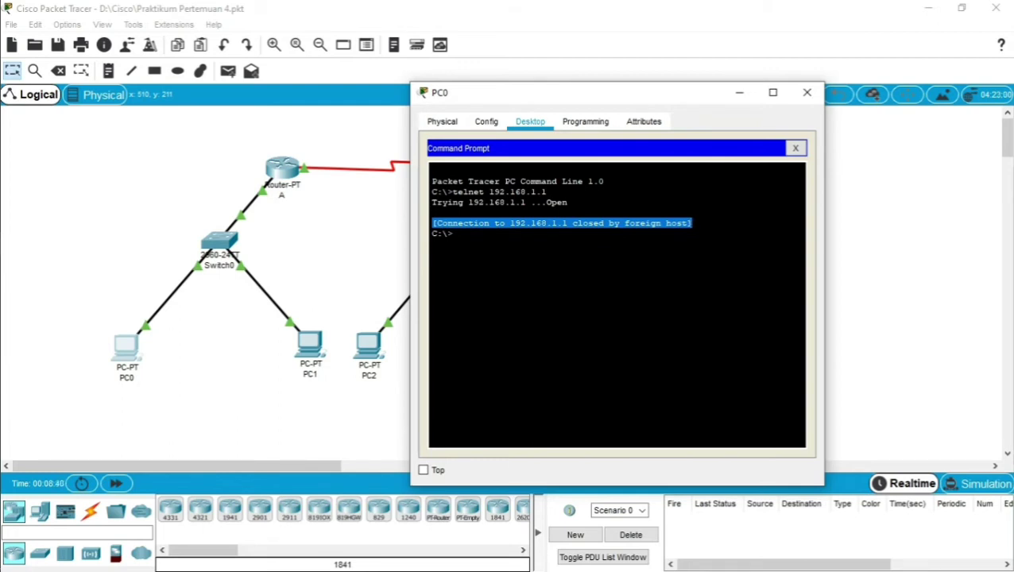
{"action": "left_click", "coordinate": [687, 119]}
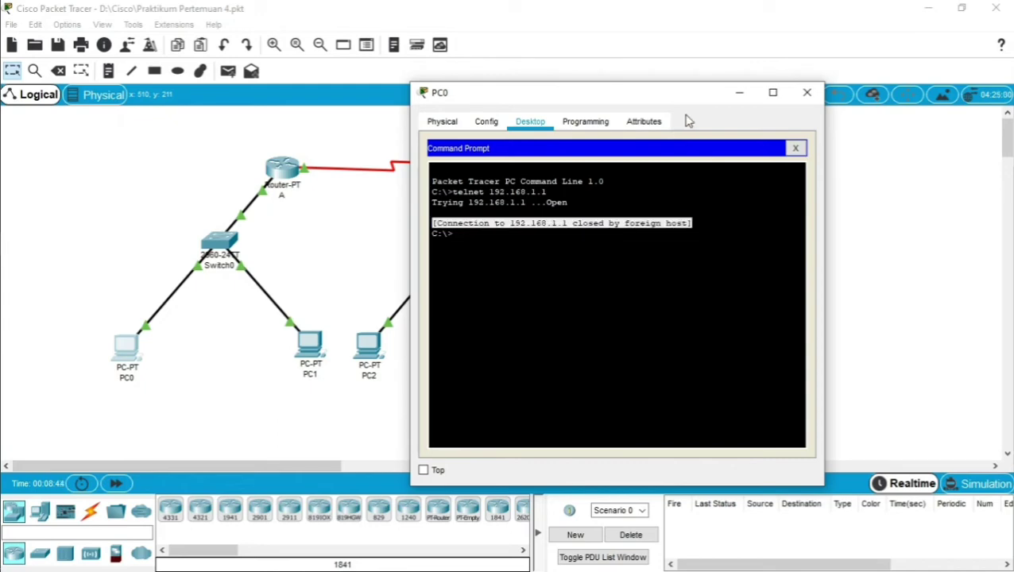
{"action": "left_click", "coordinate": [806, 92]}
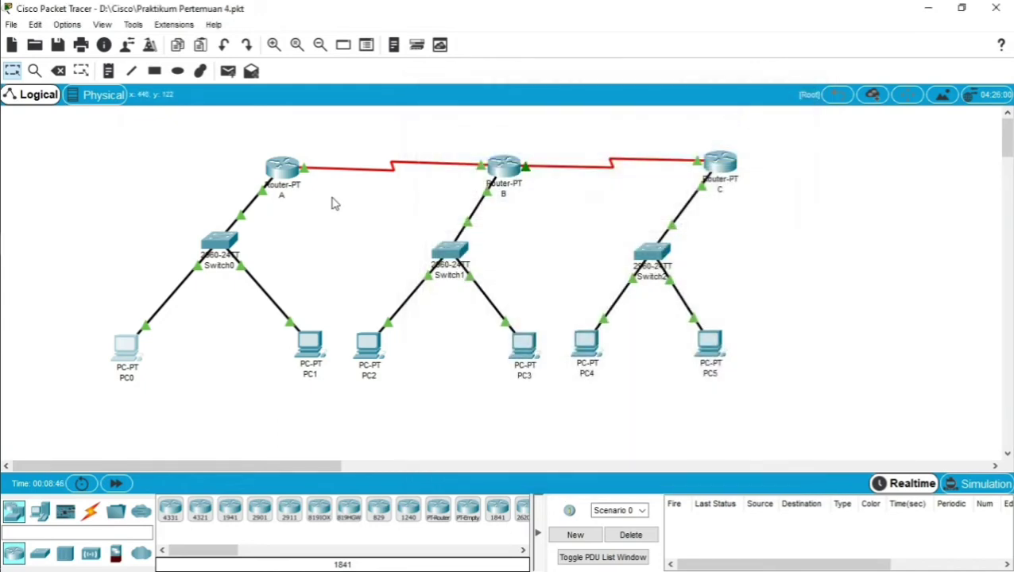
{"action": "left_click", "coordinate": [289, 168]}
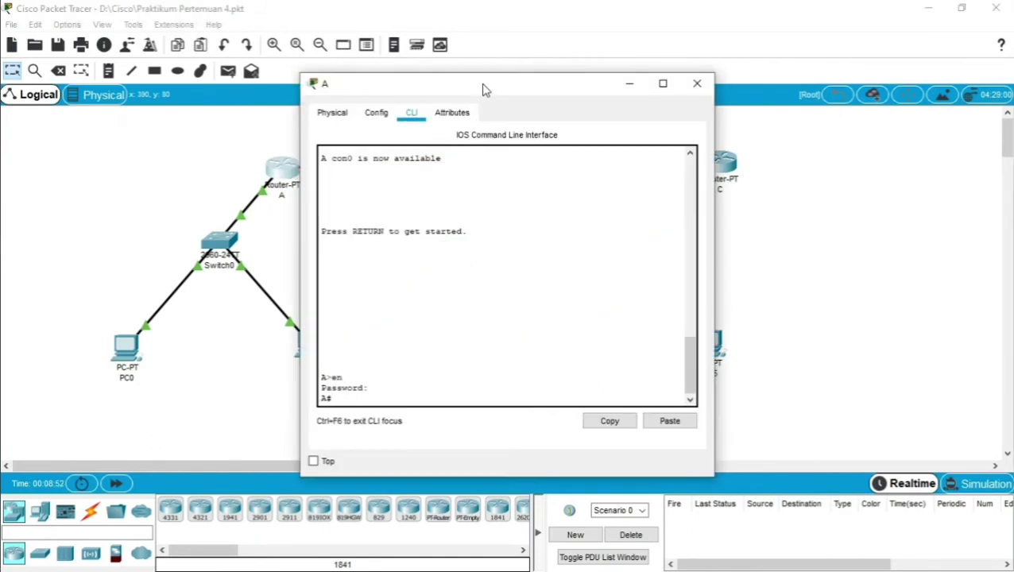
{"action": "left_click_drag", "start_coordinate": [485, 89], "coordinate": [629, 97]}
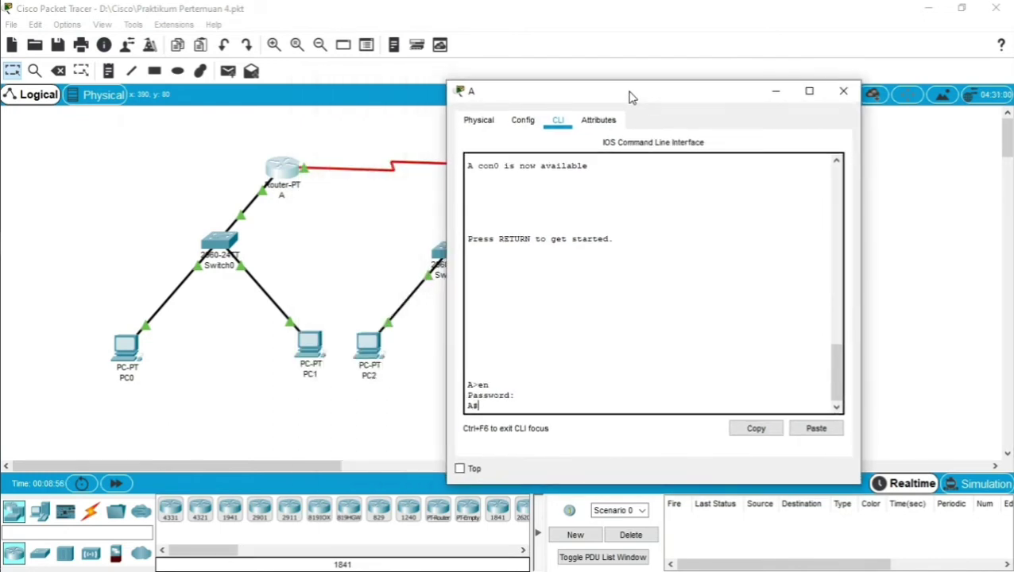
{"action": "left_click_drag", "start_coordinate": [629, 97], "coordinate": [848, 107]}
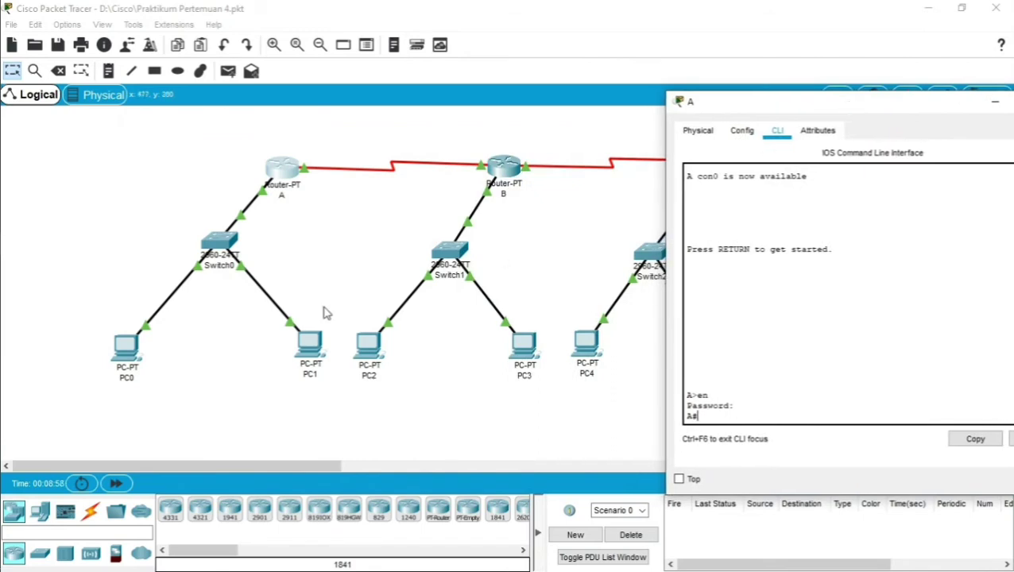
{"action": "left_click", "coordinate": [108, 342]}
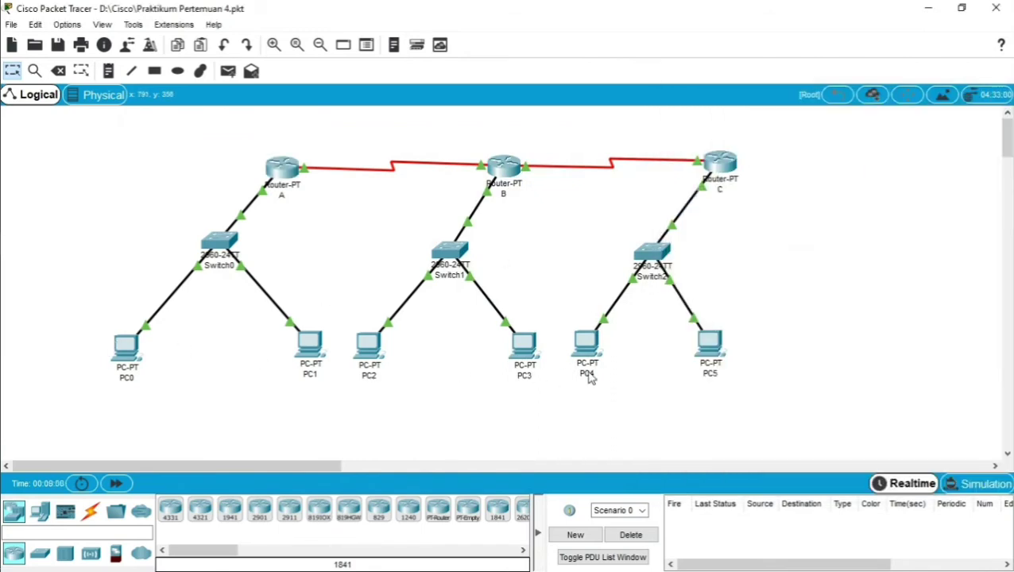
{"action": "left_click_drag", "start_coordinate": [70, 315], "coordinate": [737, 382]}
{"action": "left_click", "coordinate": [282, 166]}
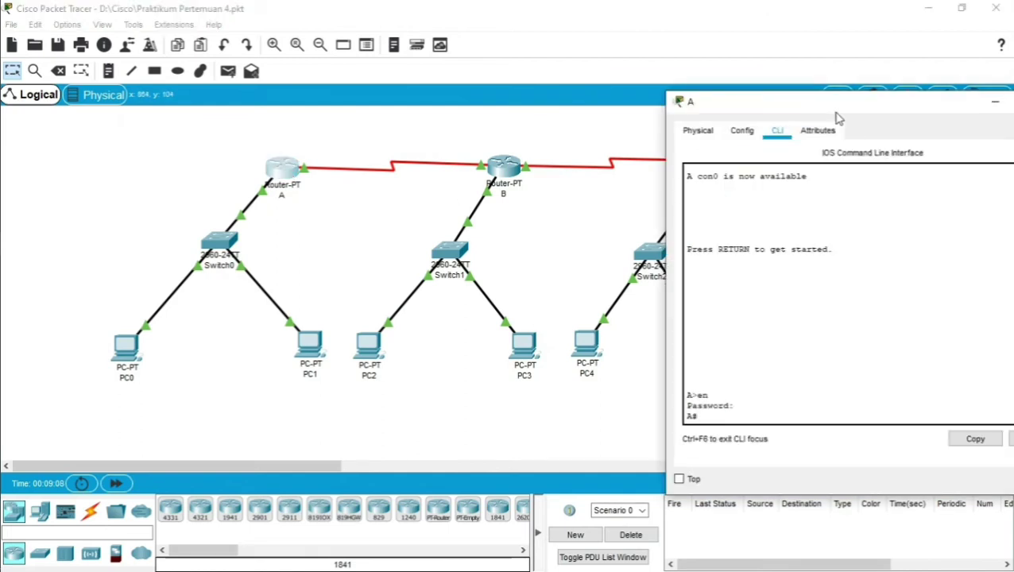
{"action": "left_click_drag", "start_coordinate": [835, 112], "coordinate": [498, 86]}
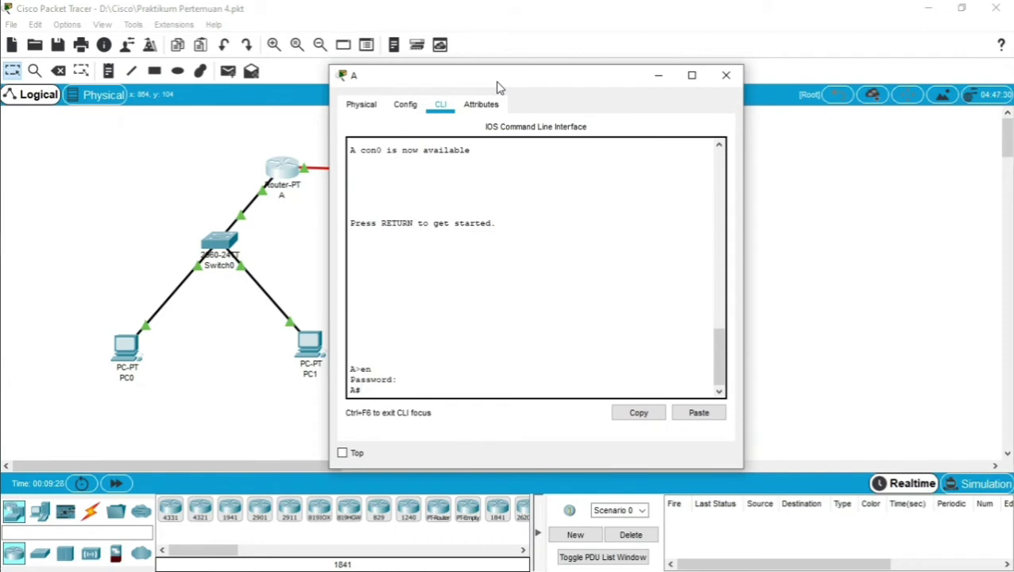
In global configuration, give line vty 0 4 a password and enable login.
{"action": "type", "text": "onf t"}
{"action": "key", "text": "Return"}
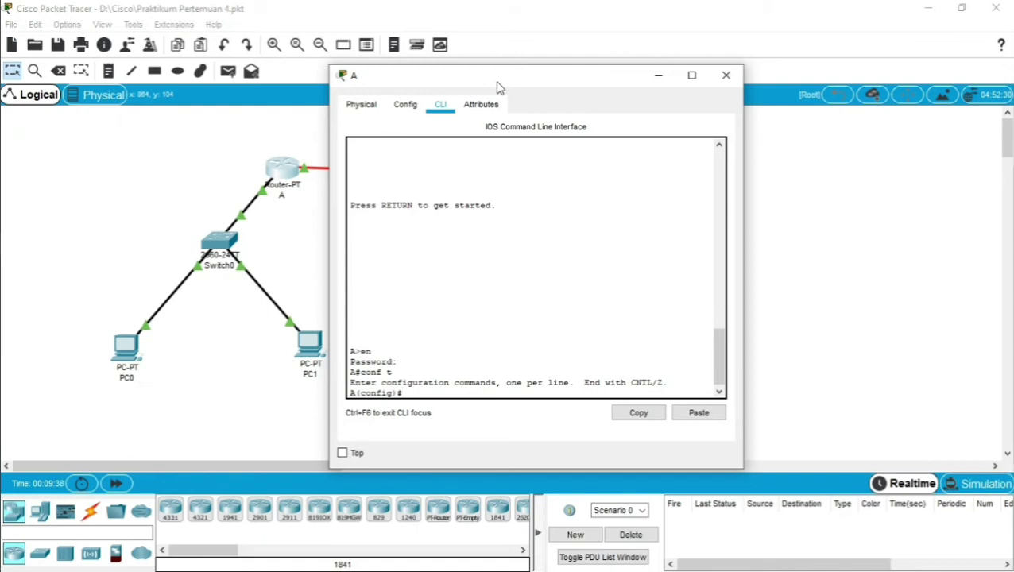
{"action": "type", "text": "line vty 0 4"}
{"action": "key", "text": "Return"}
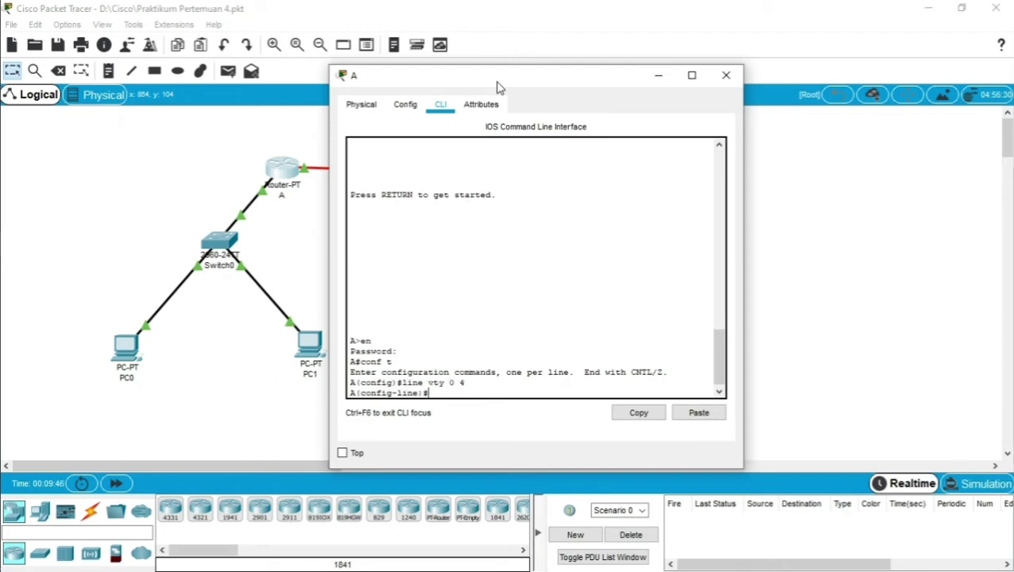
{"action": "type", "text": "password bagja"}
{"action": "key", "text": "Return"}
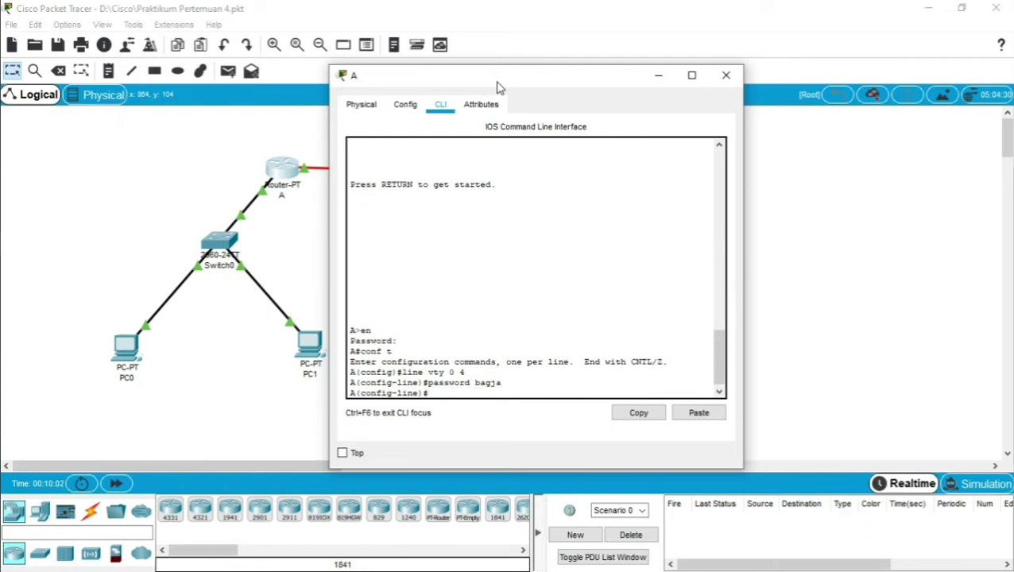
{"action": "type", "text": "login"}
{"action": "key", "text": "Return"}
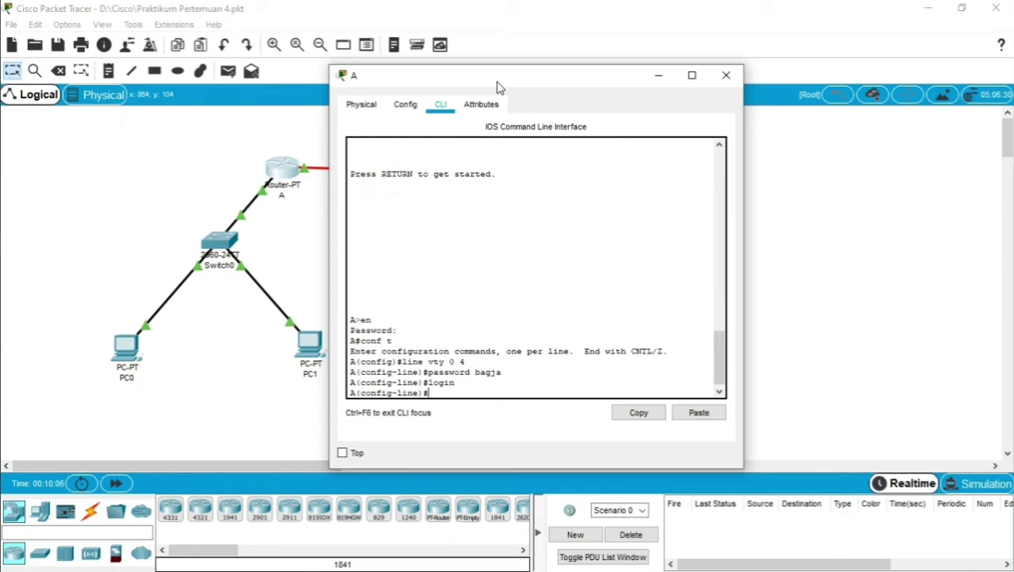
{"action": "type", "text": "exit"}
{"action": "key", "text": "Return"}
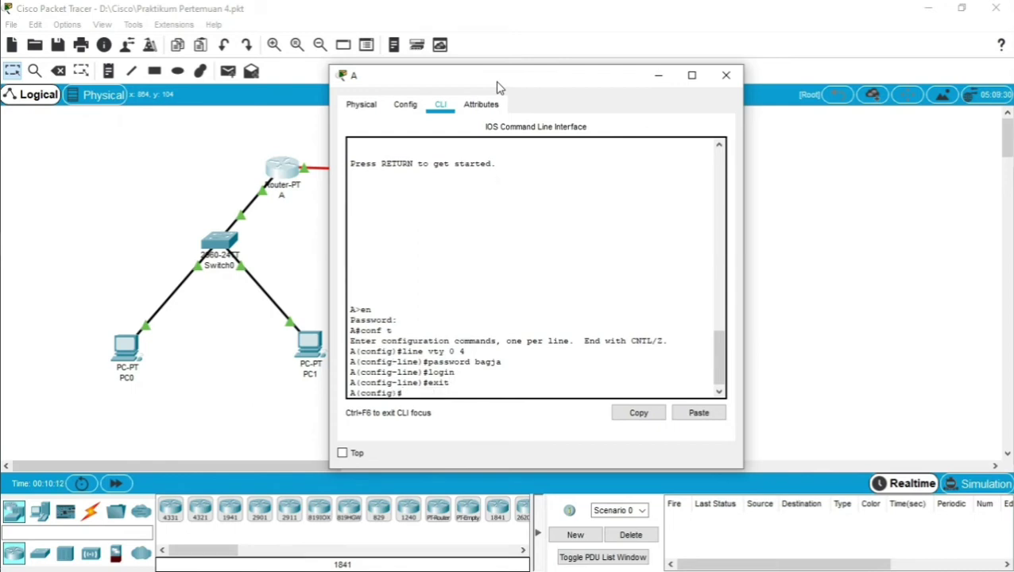
Give line con 0 the same password with login, then exit to end the session.
{"action": "type", "text": "line con 0"}
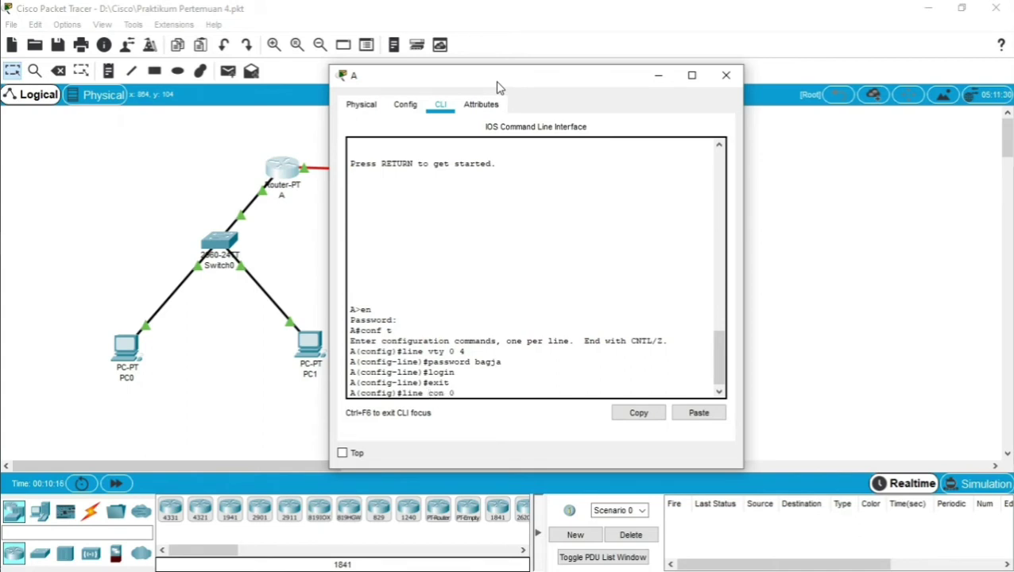
{"action": "key", "text": "Return"}
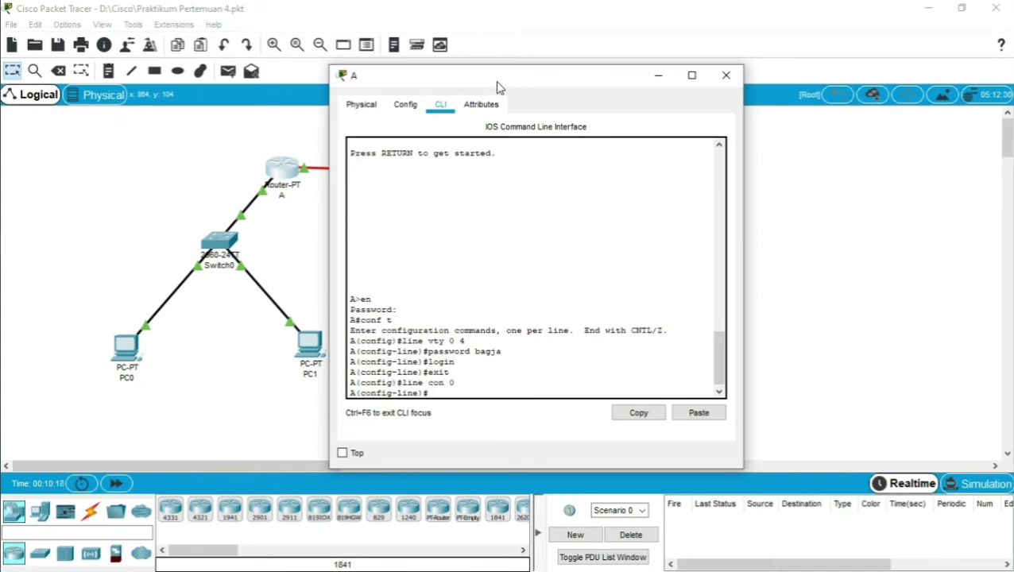
{"action": "key", "text": "Up"}
{"action": "key", "text": "Up"}
{"action": "key", "text": "Up"}
{"action": "key", "text": "Up"}
{"action": "key", "text": "Return"}
{"action": "type", "text": "lo"}
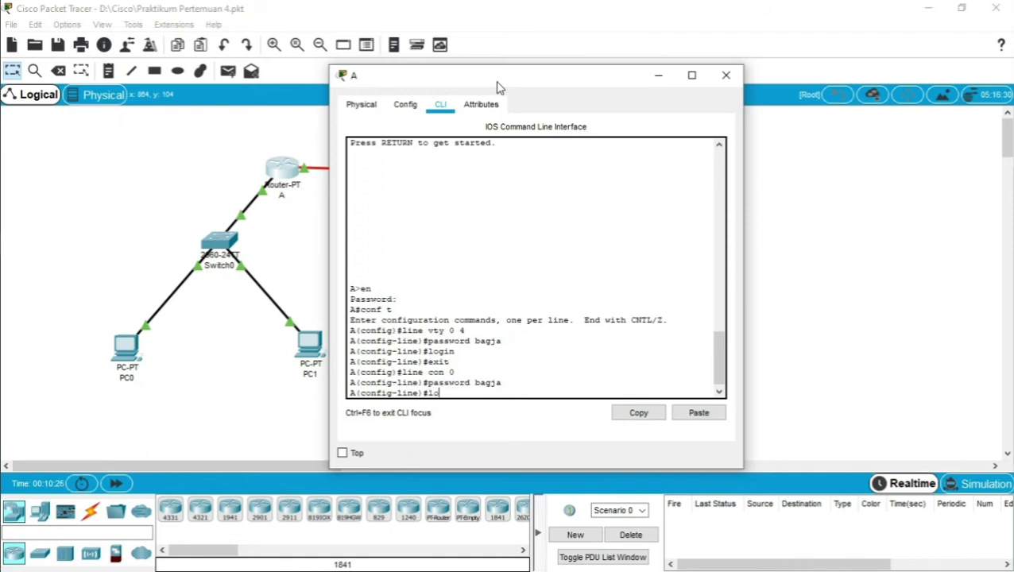
{"action": "type", "text": "gin"}
{"action": "key", "text": "Return"}
{"action": "type", "text": "ex"}
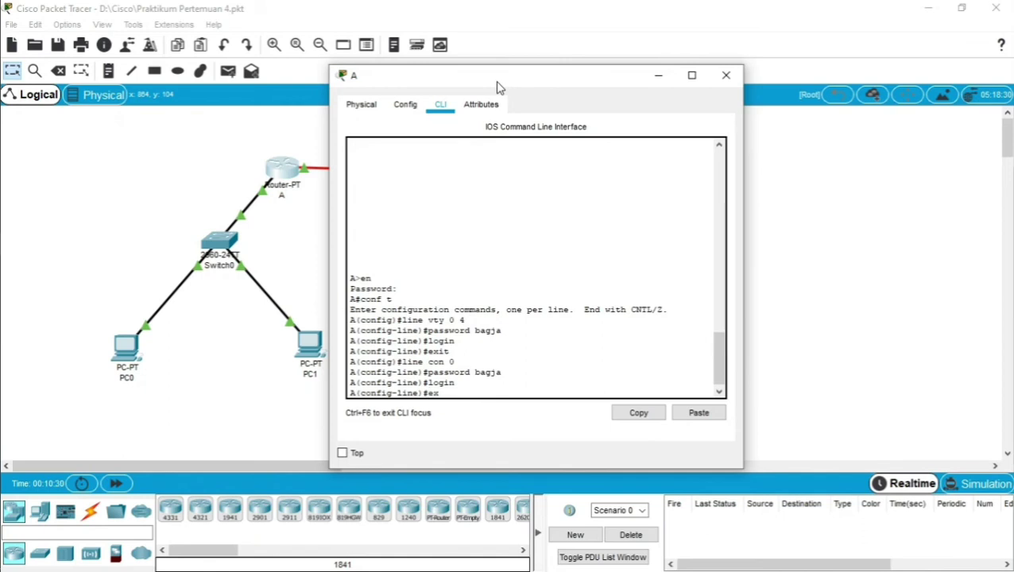
{"action": "type", "text": "it"}
{"action": "key", "text": "Return"}
{"action": "type", "text": "exit"}
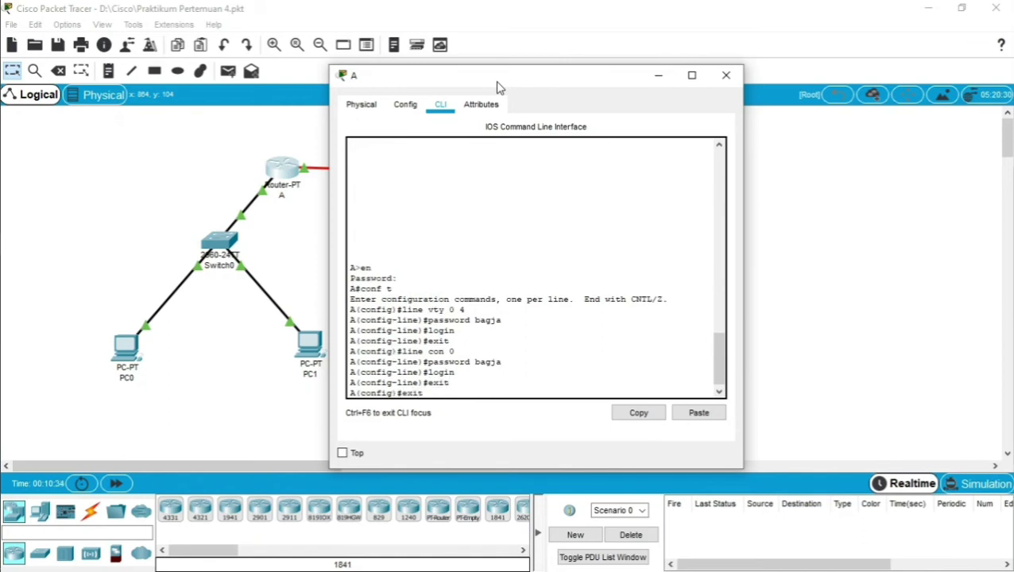
{"action": "key", "text": "Return"}
{"action": "type", "text": "exit"}
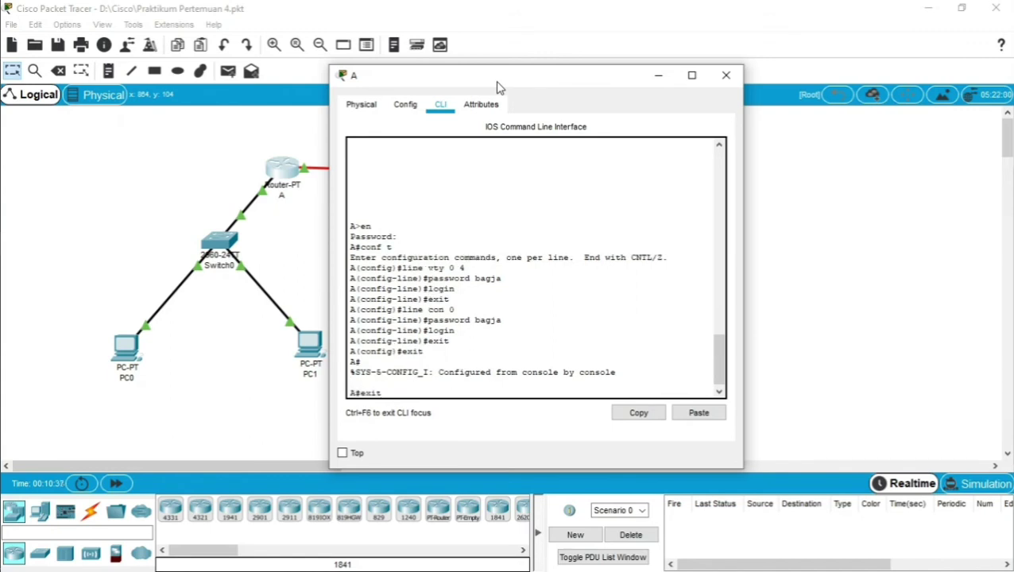
{"action": "key", "text": "Return"}
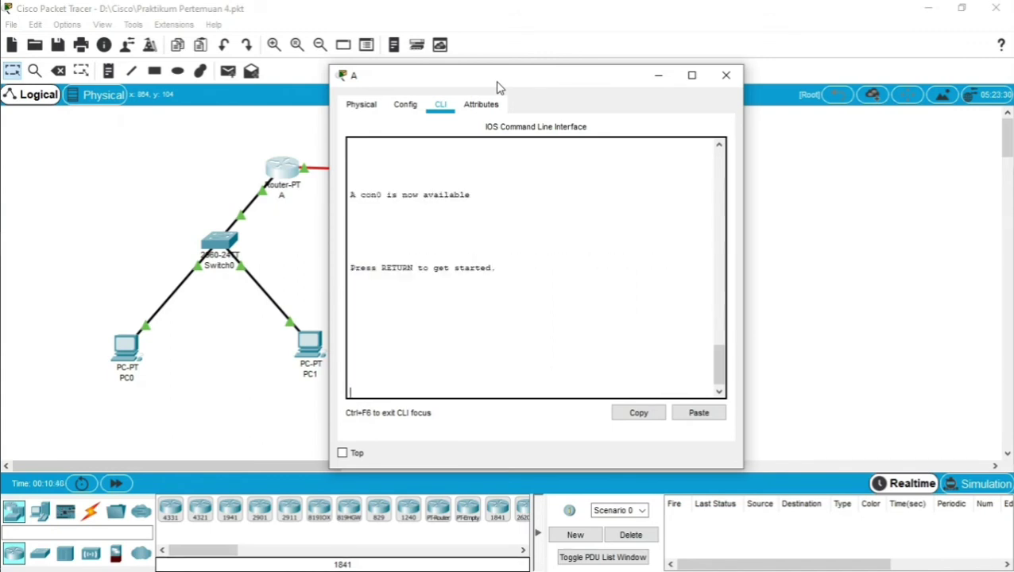
Highlight the password entries under line vty 0 4 and line con 0, then close the window.
{"action": "scroll", "coordinate": [529, 232], "scroll_direction": "up", "scroll_amount": 3}
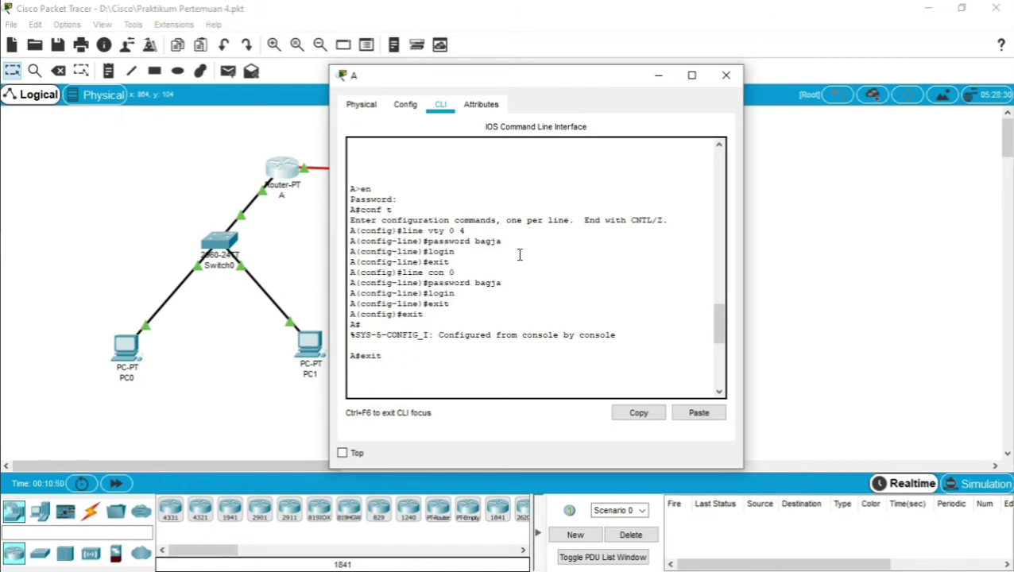
{"action": "left_click_drag", "start_coordinate": [479, 283], "coordinate": [515, 287]}
{"action": "left_click_drag", "start_coordinate": [474, 241], "coordinate": [507, 245]}
{"action": "left_click", "coordinate": [487, 240]}
{"action": "left_click_drag", "start_coordinate": [476, 240], "coordinate": [502, 244]}
{"action": "left_click", "coordinate": [502, 244]}
{"action": "left_click_drag", "start_coordinate": [476, 283], "coordinate": [503, 283]}
{"action": "left_click", "coordinate": [502, 283]}
{"action": "left_click", "coordinate": [726, 77]}
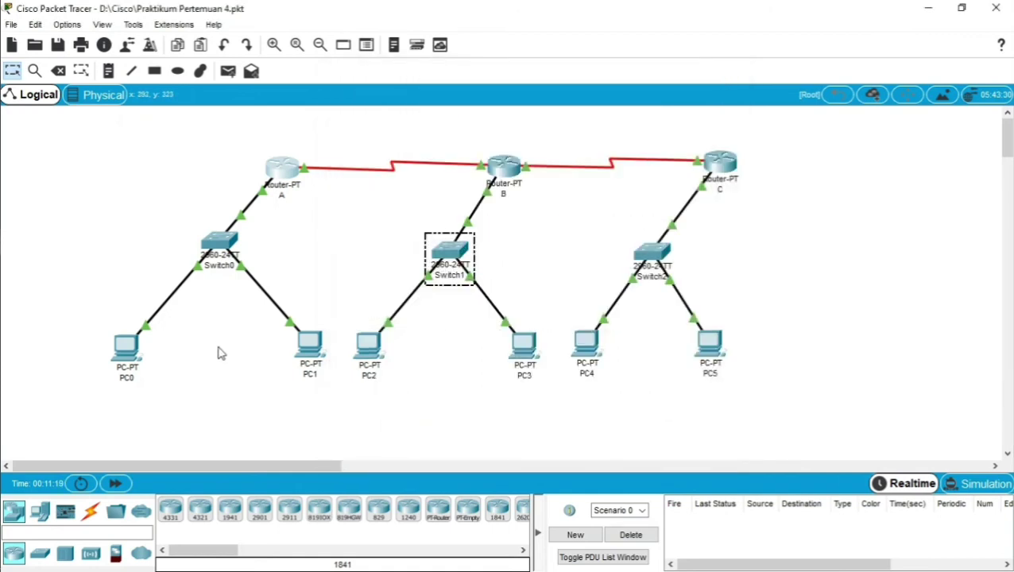
Rerun telnet 192.168.1.1 in PC0's Command Prompt and enter the vty password to reach A>.
{"action": "left_click", "coordinate": [127, 350]}
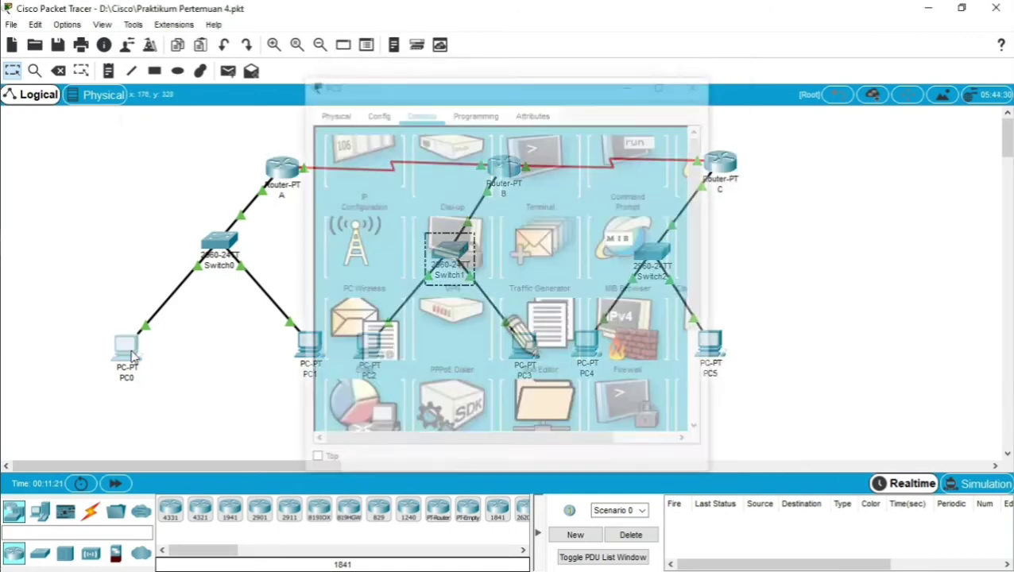
{"action": "left_click", "coordinate": [127, 349]}
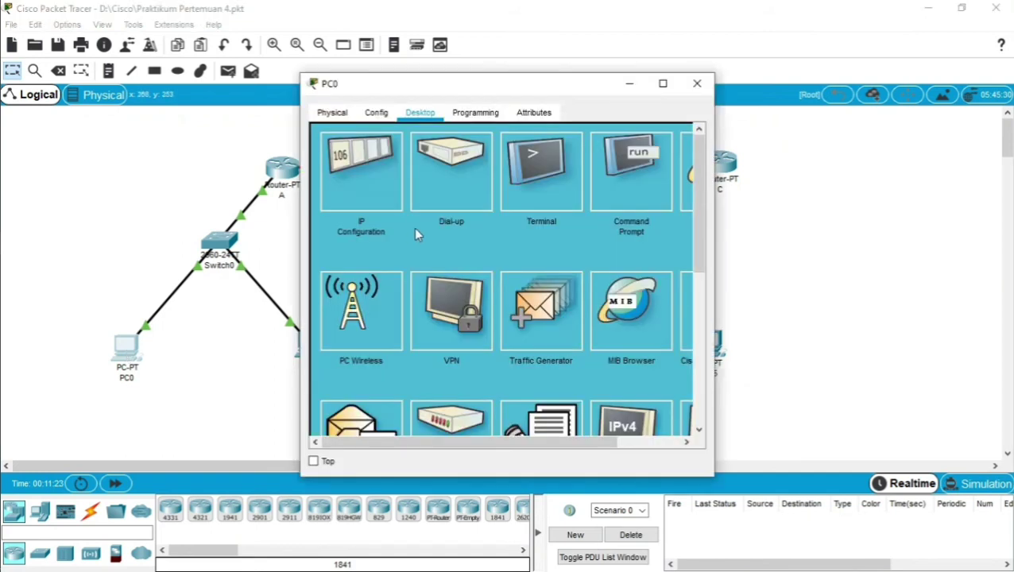
{"action": "left_click", "coordinate": [631, 170]}
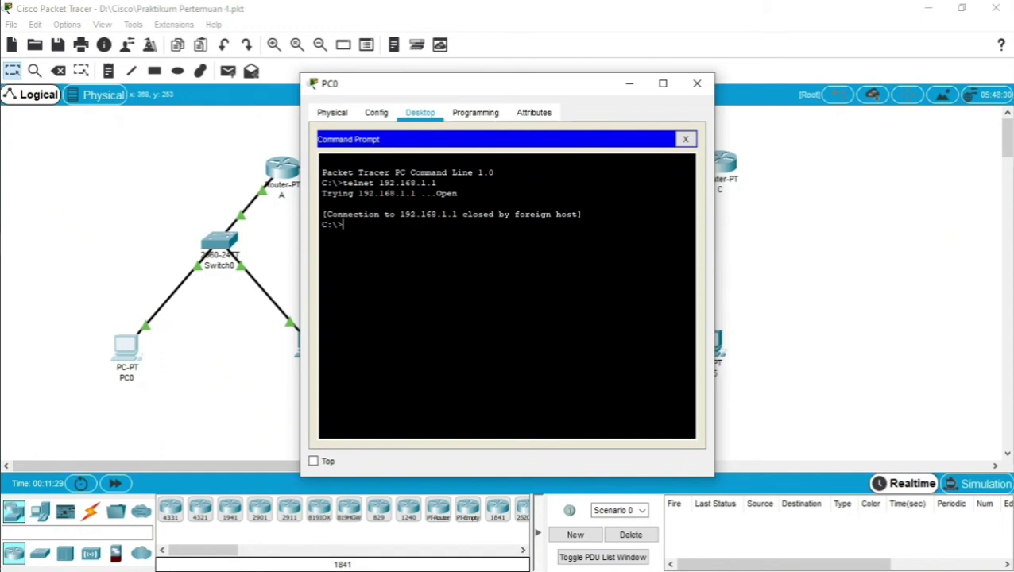
{"action": "key", "text": "Up"}
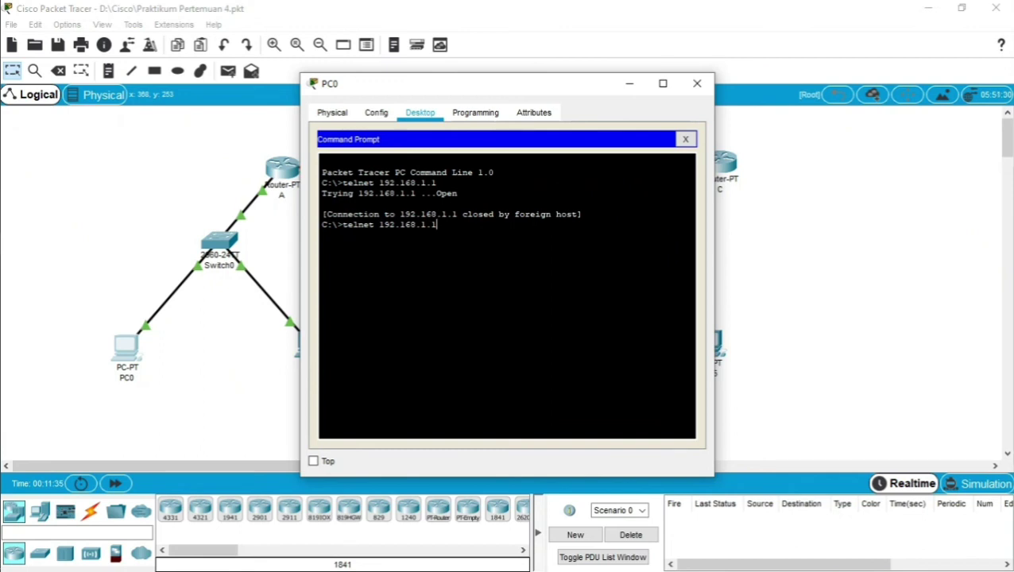
{"action": "key", "text": "Return"}
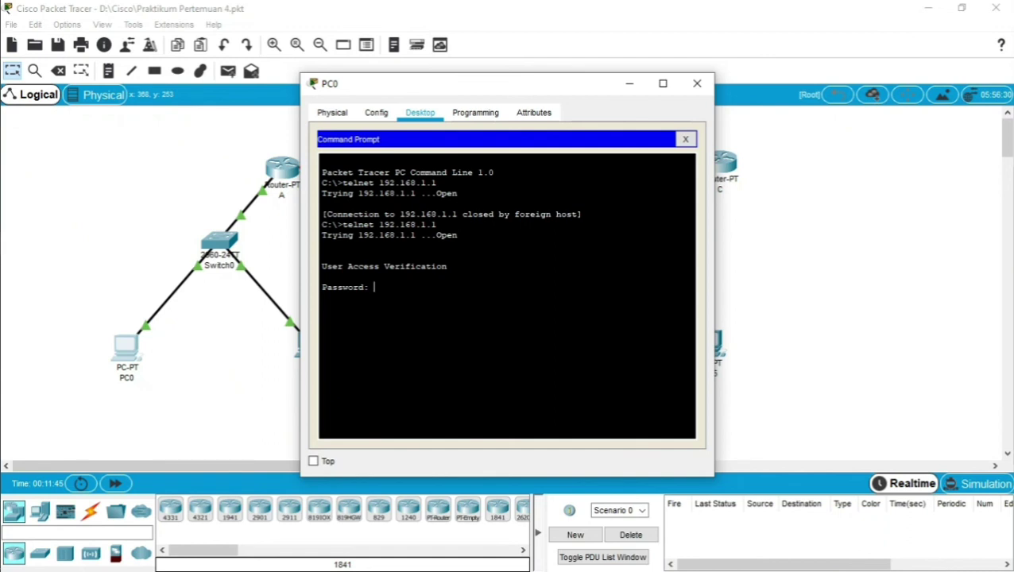
{"action": "key", "text": "Return"}
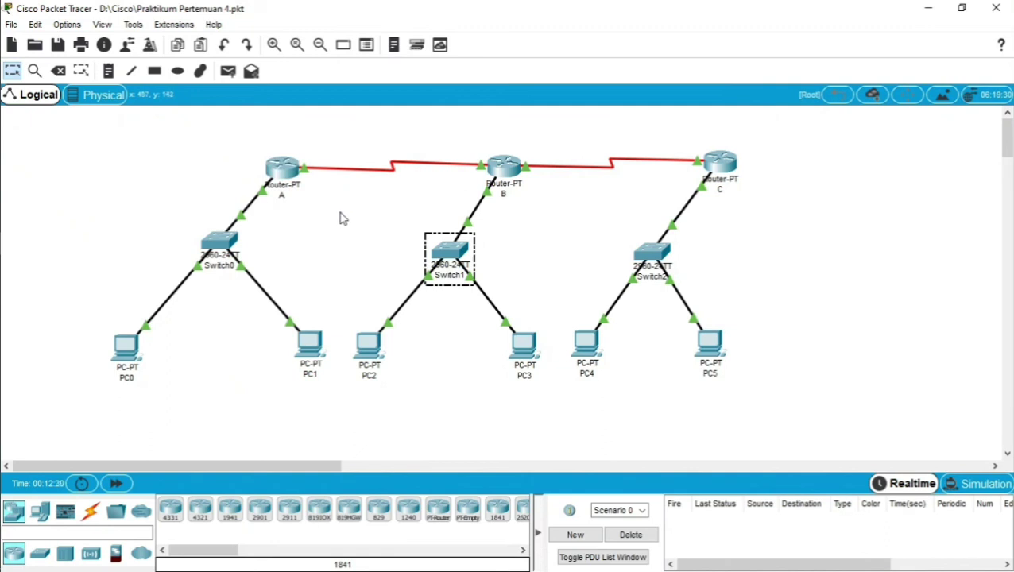
{"action": "left_click_drag", "start_coordinate": [779, 206], "coordinate": [781, 207]}
{"action": "left_click_drag", "start_coordinate": [86, 309], "coordinate": [755, 390]}
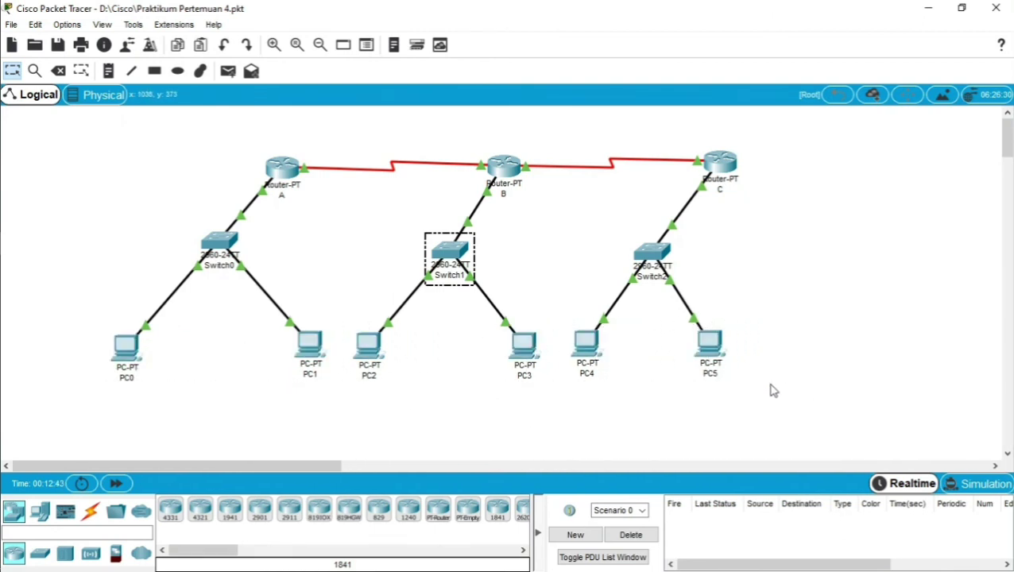